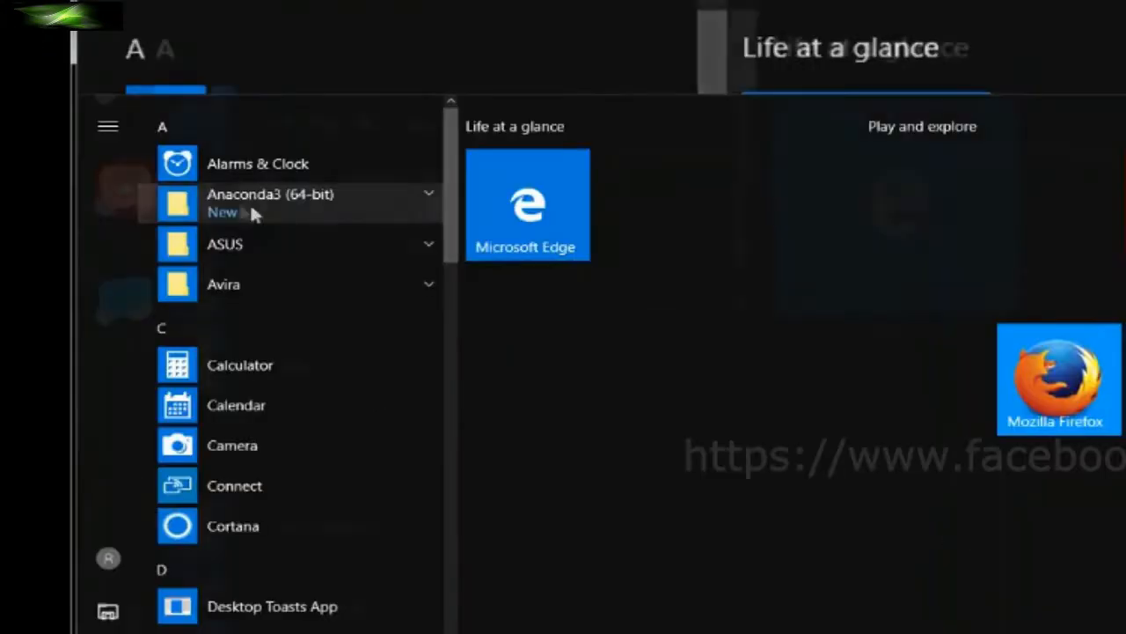
Launch Anaconda Navigator from the Anaconda3 (64-bit) programs and check which environments are available for the applications.
{"action": "left_click", "coordinate": [117, 250]}
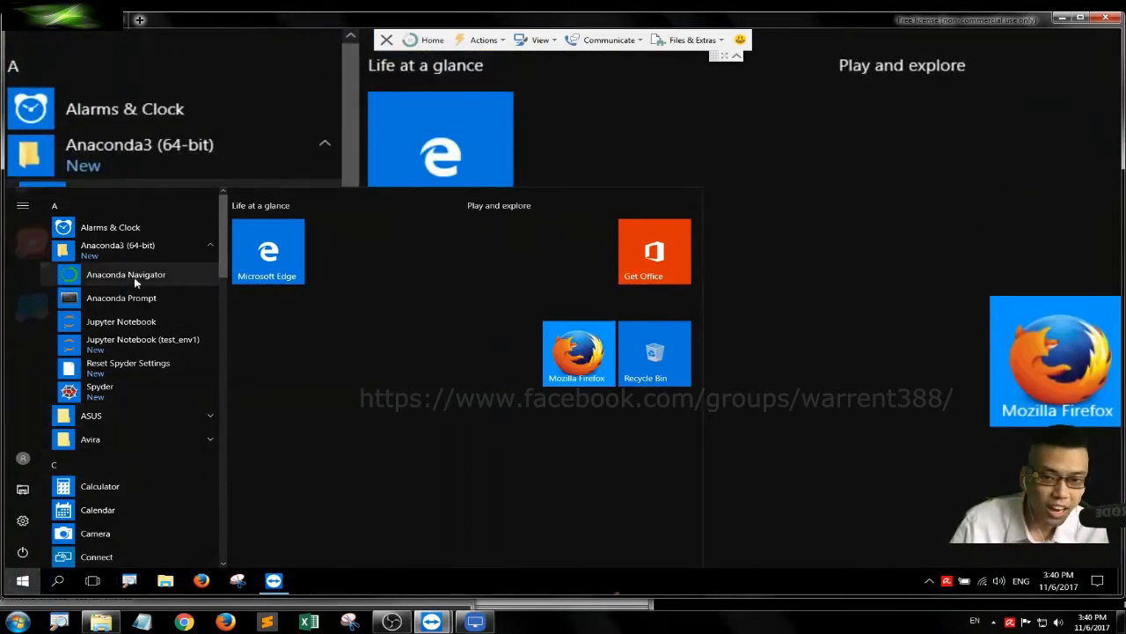
{"action": "left_click", "coordinate": [125, 275]}
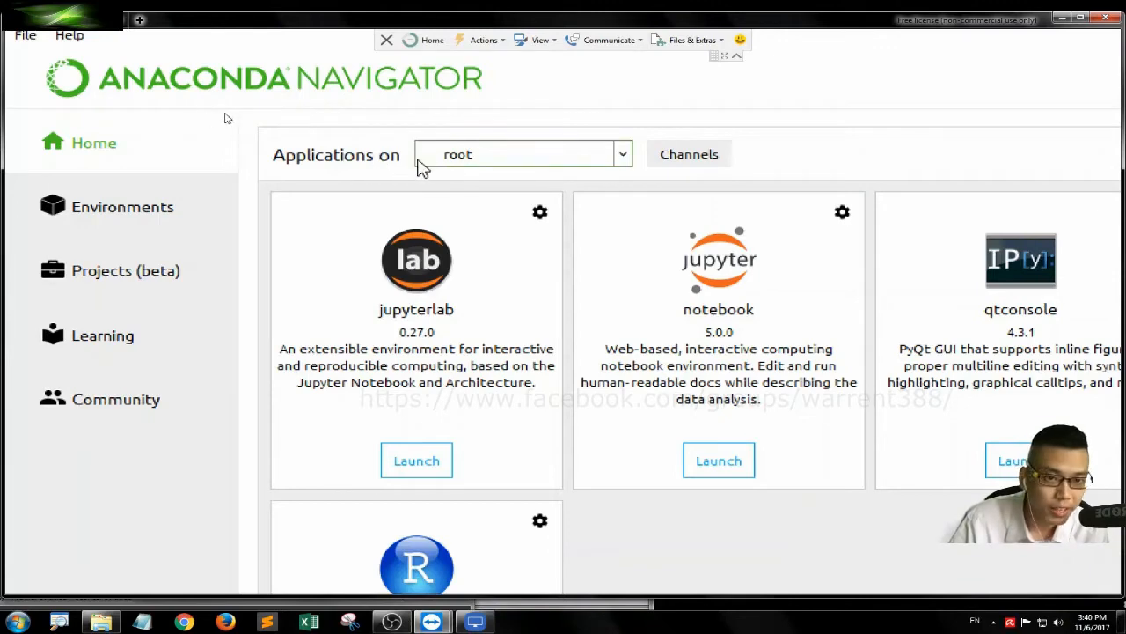
{"action": "left_click", "coordinate": [563, 171]}
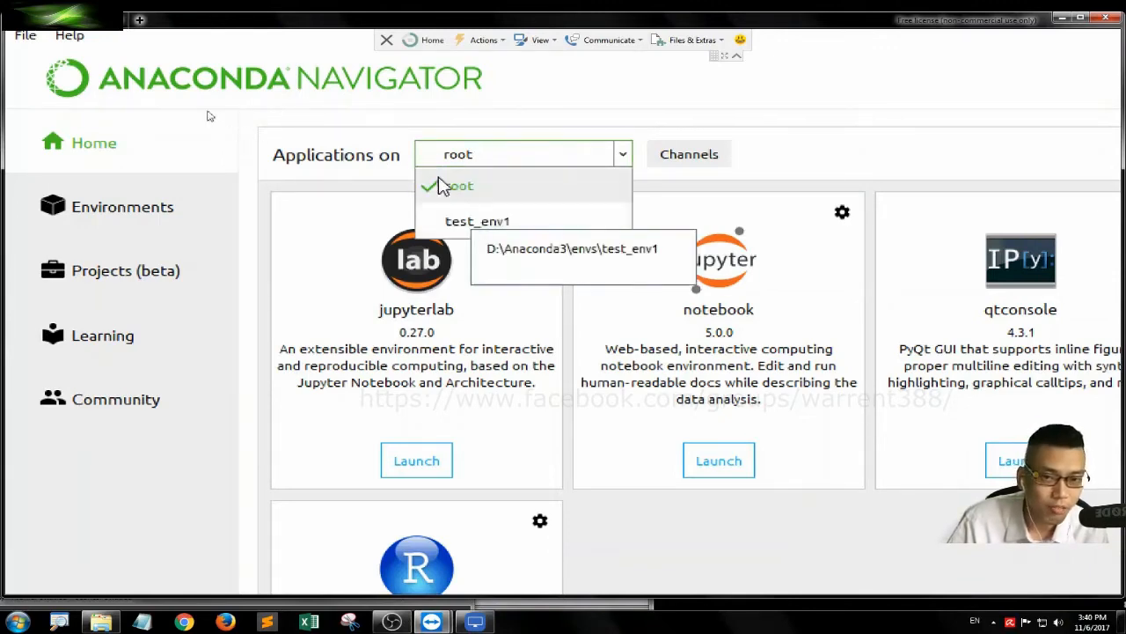
{"action": "left_click", "coordinate": [361, 129]}
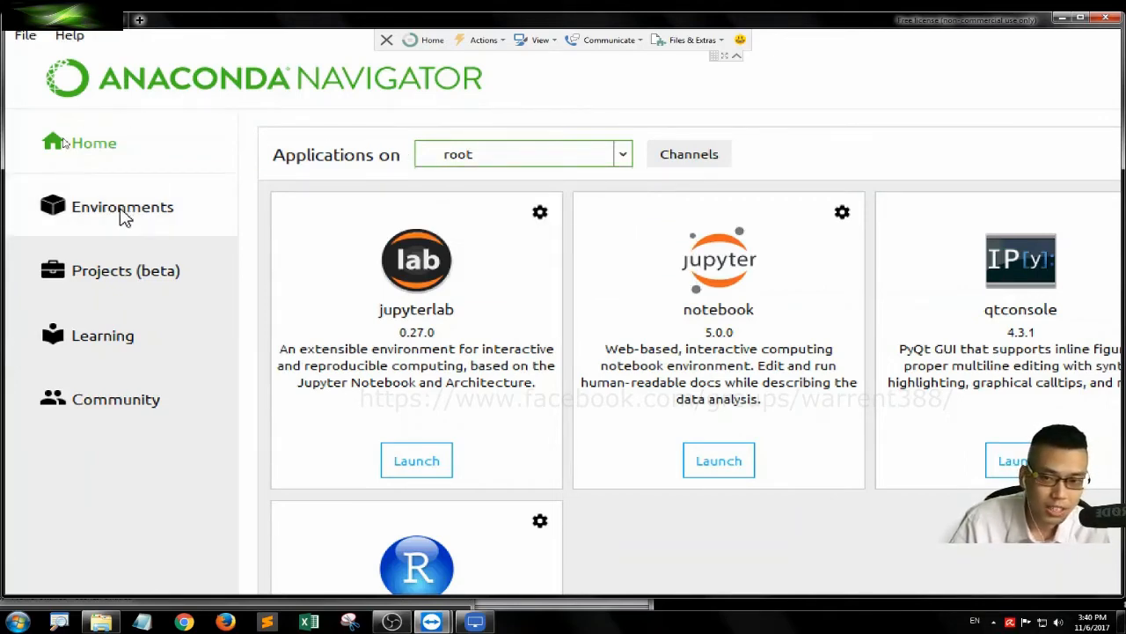
Start a new environment from the environments list and name it myTrade.
{"action": "left_click", "coordinate": [124, 211]}
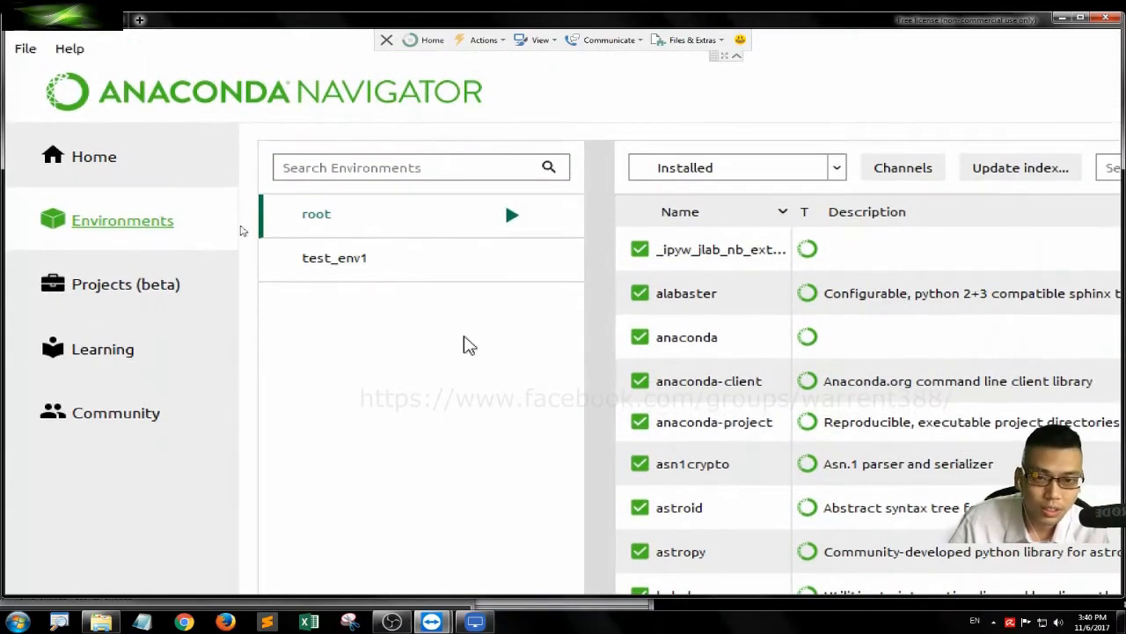
{"action": "key", "text": "super+minus"}
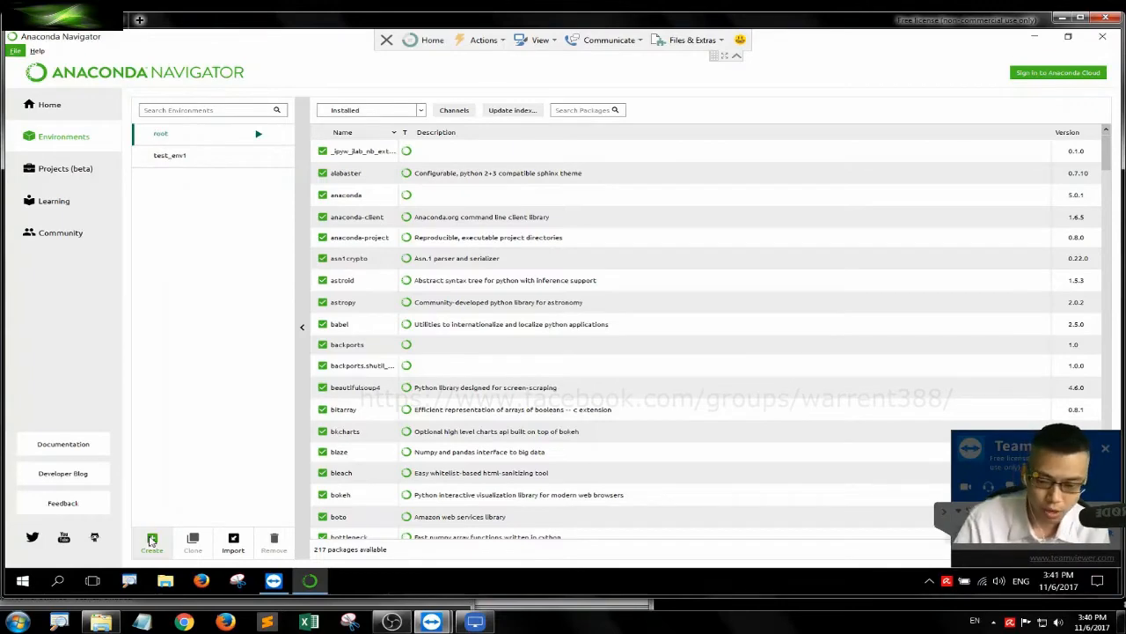
{"action": "key", "text": "super+plus"}
{"action": "left_click", "coordinate": [155, 532]}
{"action": "key", "text": "super+minus"}
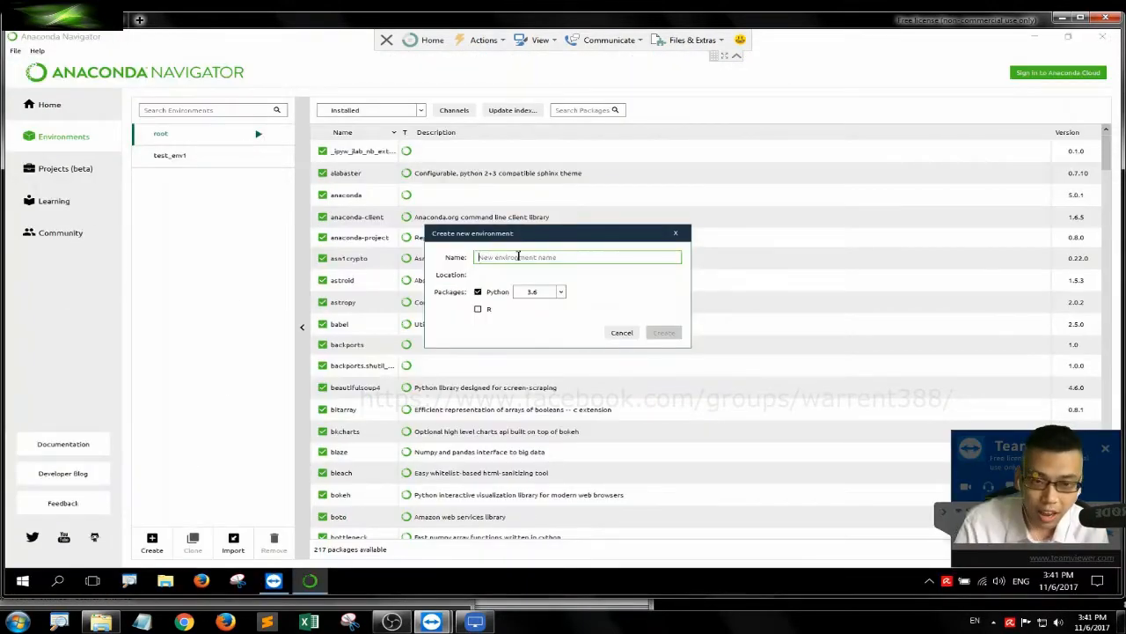
{"action": "key", "text": "super+plus"}
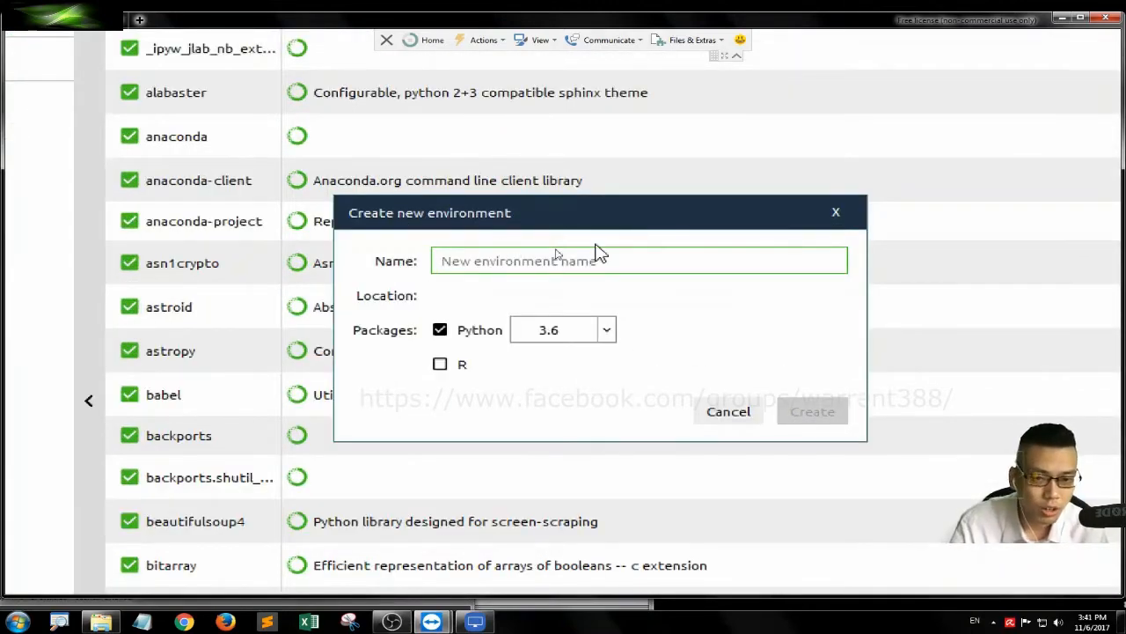
{"action": "type", "text": "mytrade"}
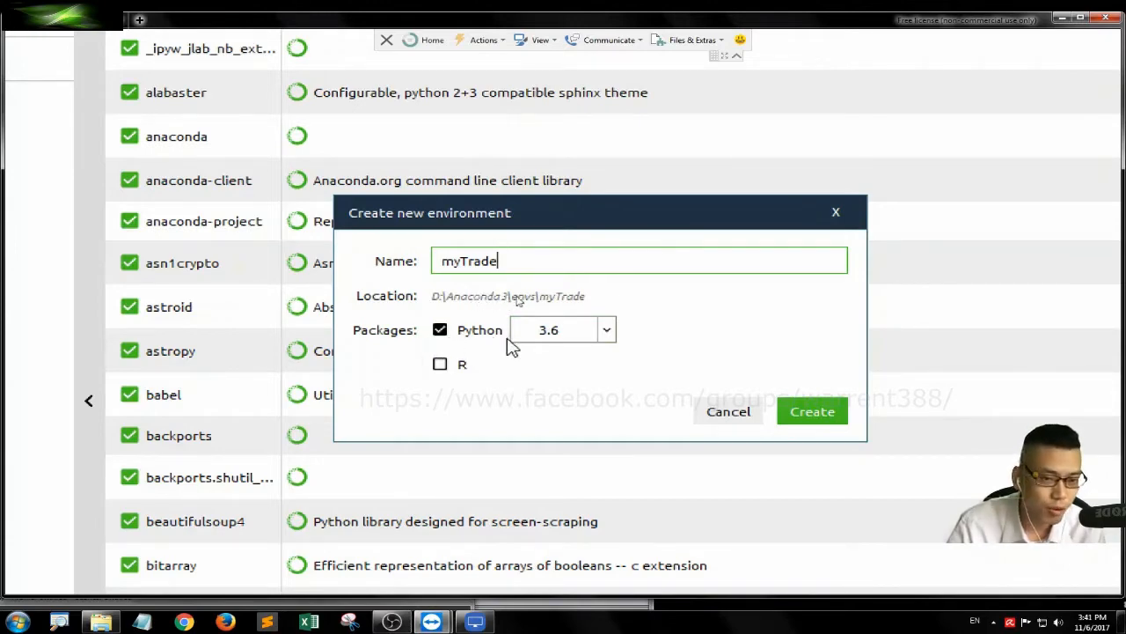
Set the new environment's Python version to 3.6 and create it.
{"action": "left_click", "coordinate": [551, 337]}
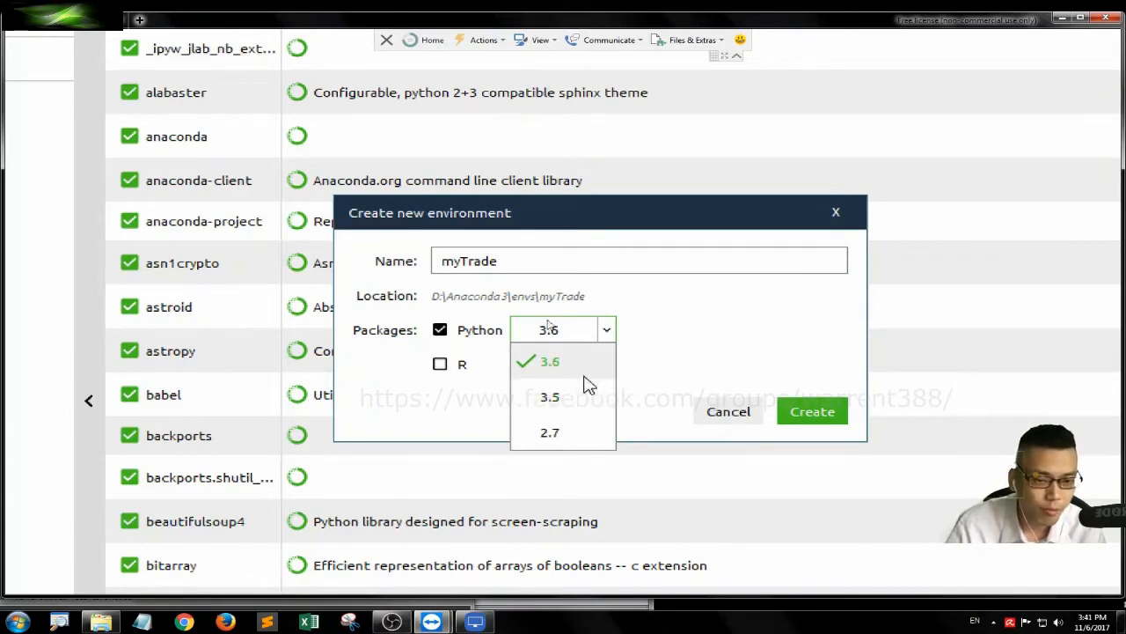
{"action": "left_click", "coordinate": [577, 403]}
{"action": "left_click", "coordinate": [608, 342]}
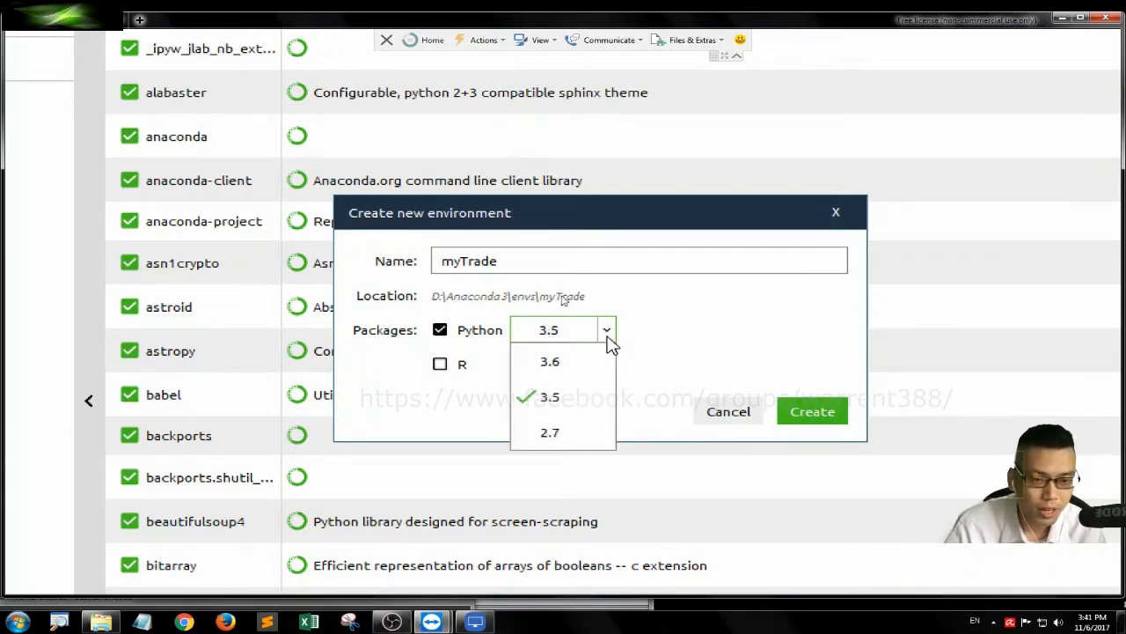
{"action": "left_click", "coordinate": [578, 363]}
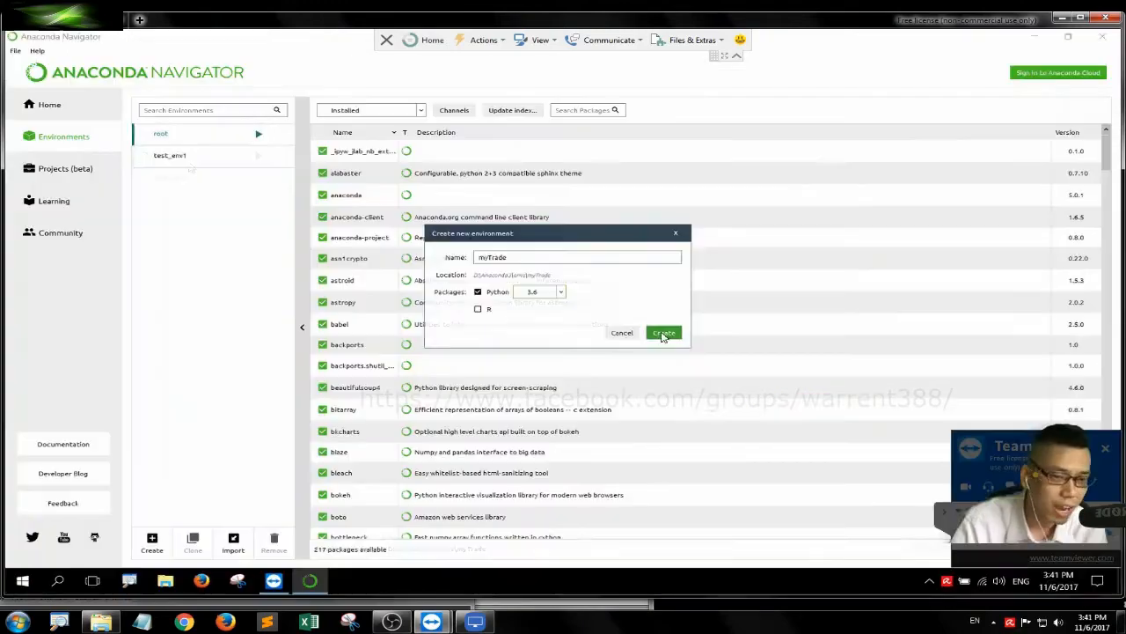
{"action": "left_click", "coordinate": [810, 414]}
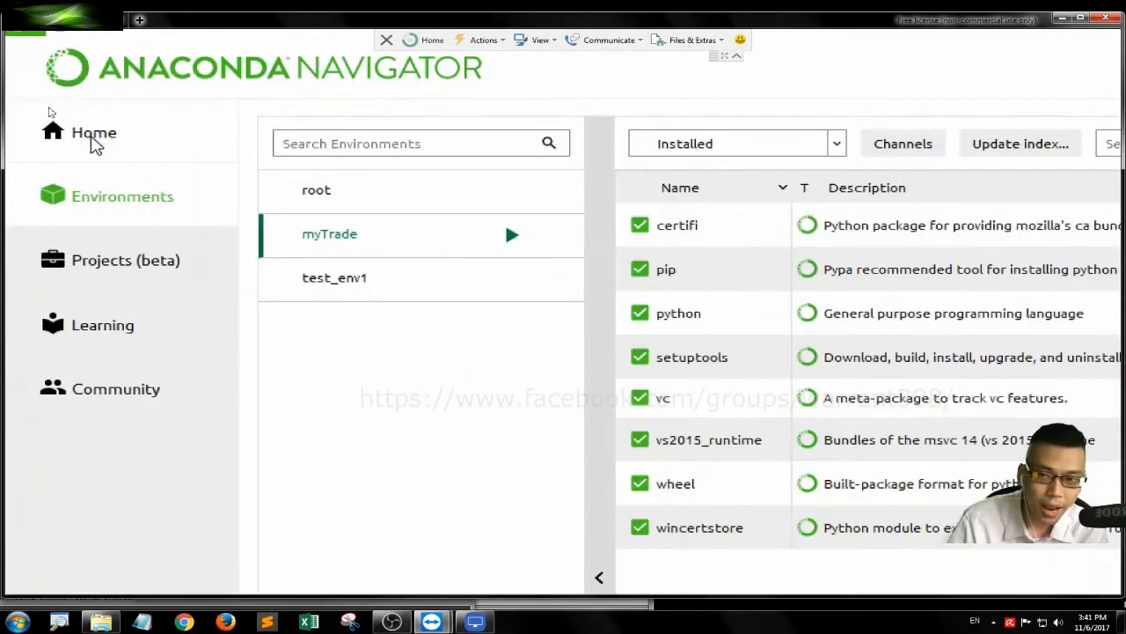
Compare the applications on the home page for the root and myTrade environments, ending on myTrade.
{"action": "left_click", "coordinate": [95, 145]}
{"action": "left_click", "coordinate": [543, 153]}
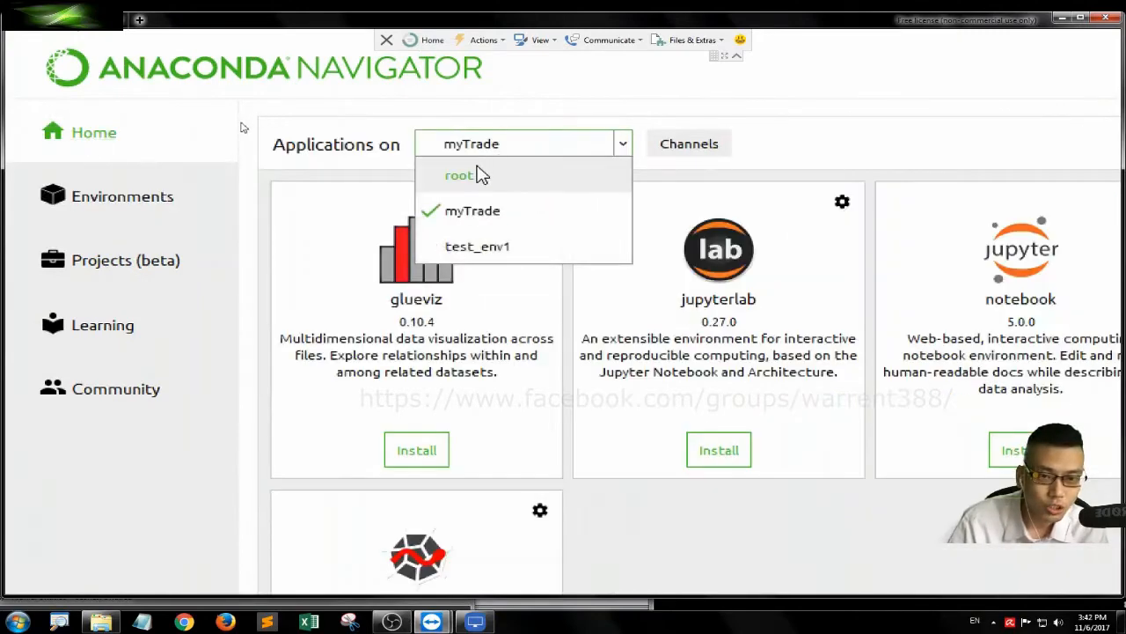
{"action": "left_click", "coordinate": [478, 174]}
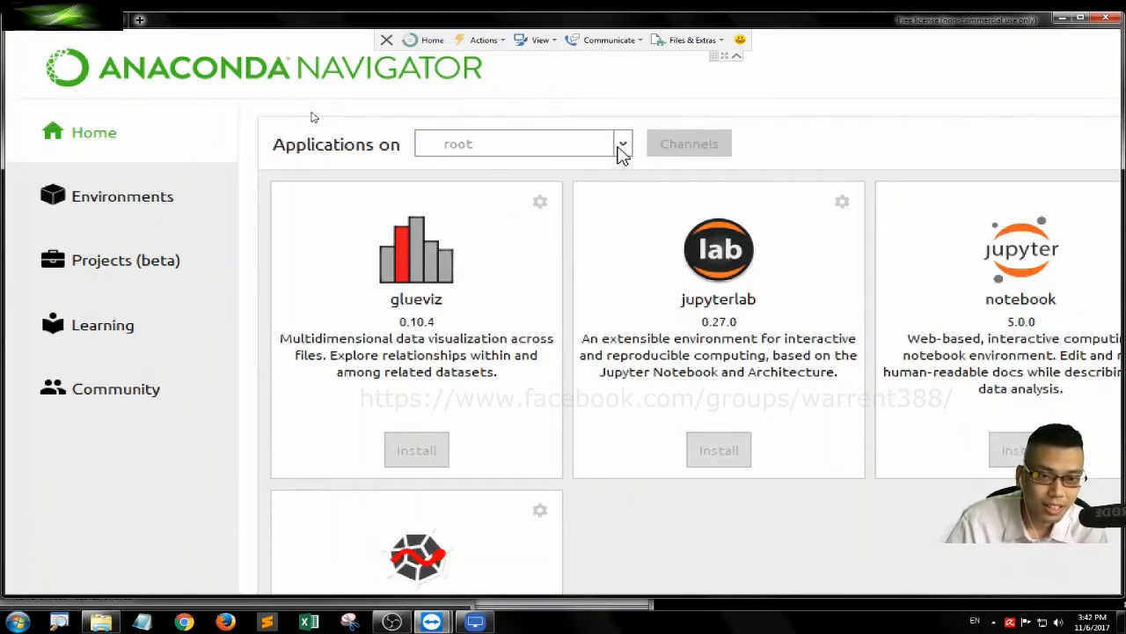
{"action": "left_click", "coordinate": [613, 144]}
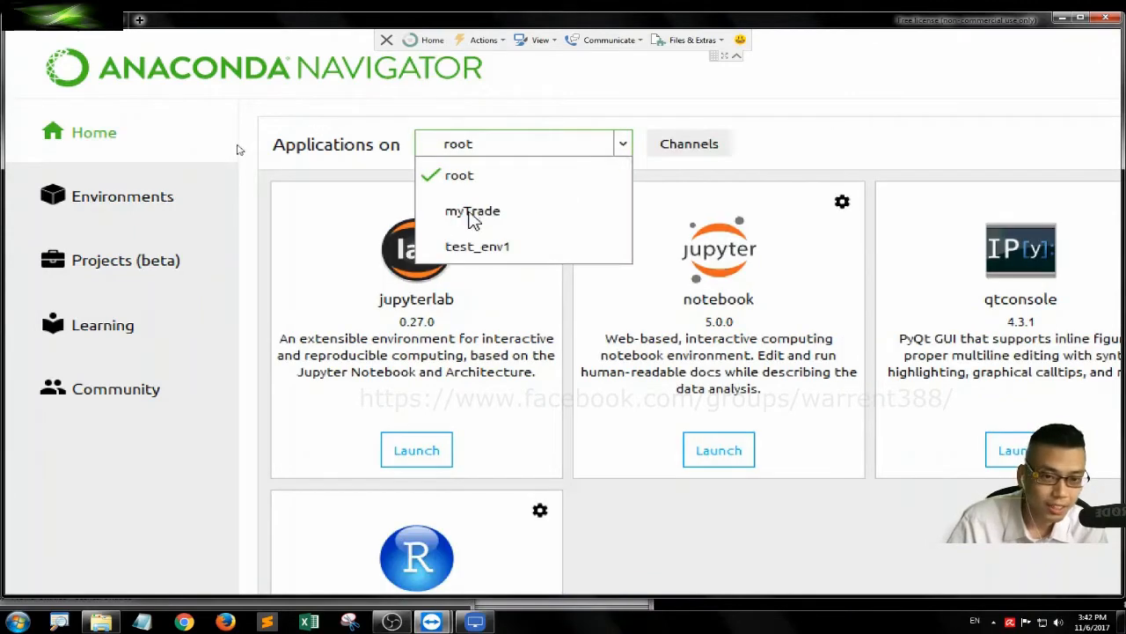
{"action": "left_click", "coordinate": [472, 216]}
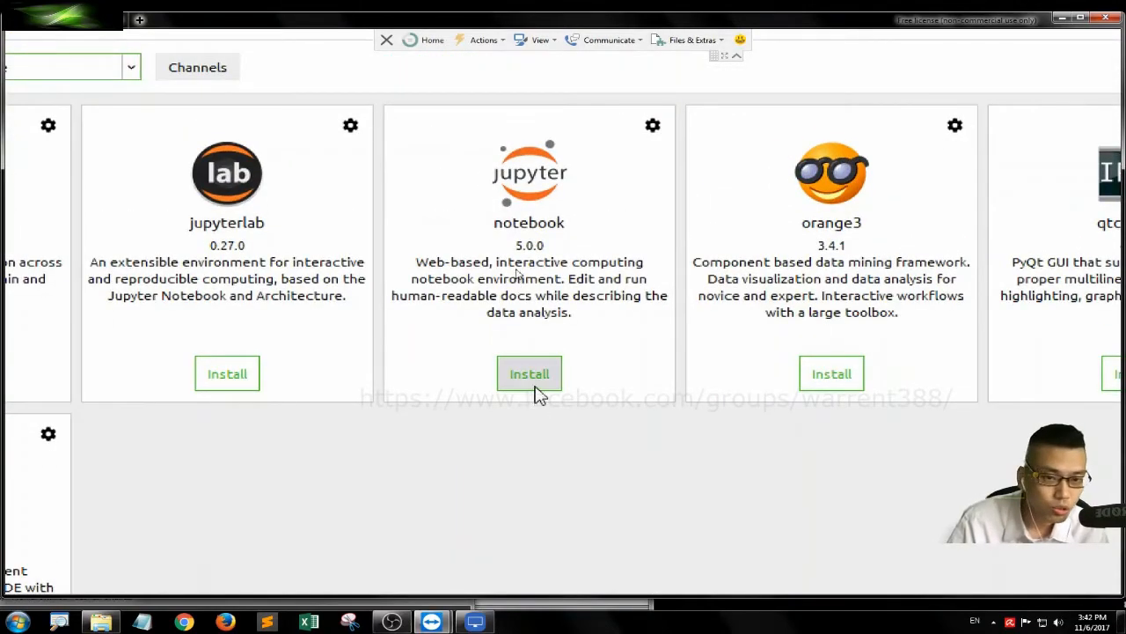
Install the Jupyter notebook application in the myTrade environment.
{"action": "left_click", "coordinate": [531, 374]}
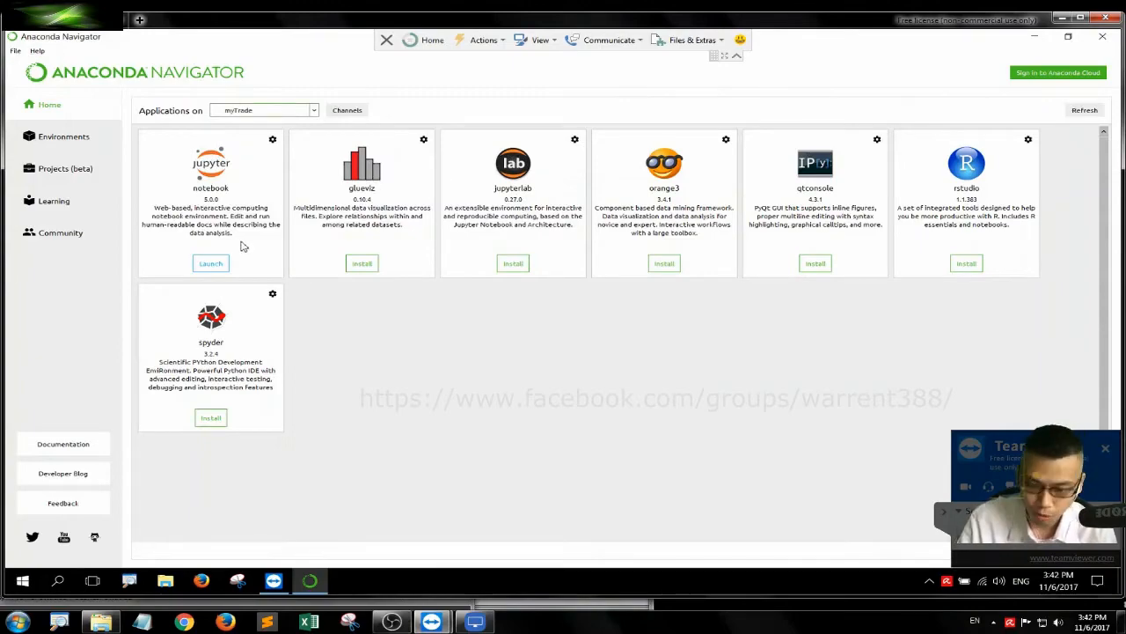
{"action": "key", "text": "super+plus"}
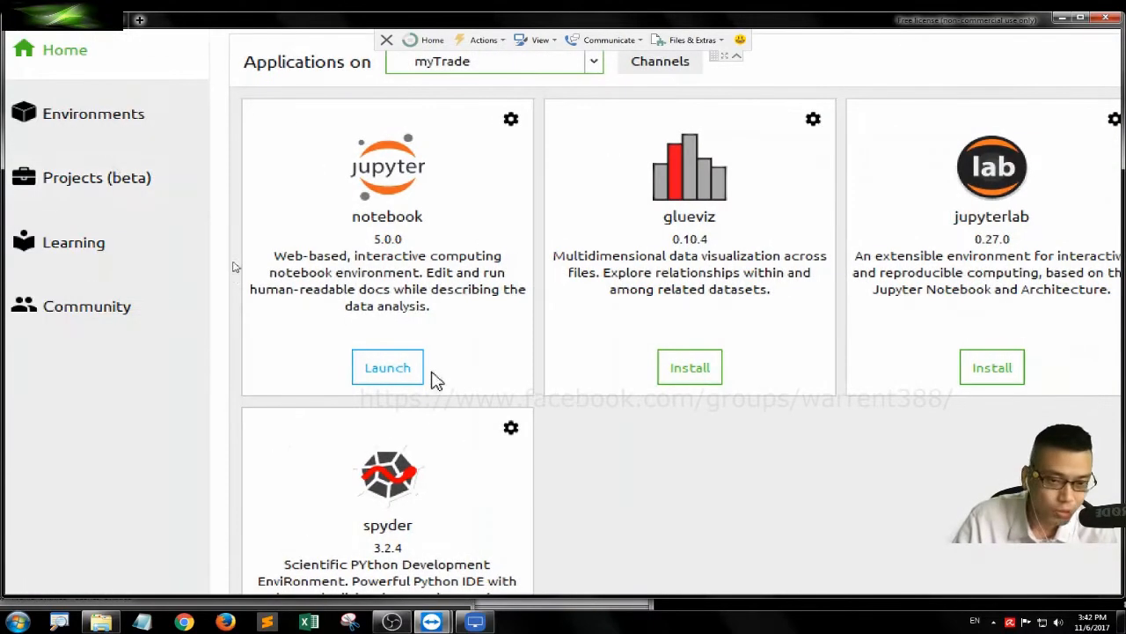
{"action": "key", "text": "super+minus"}
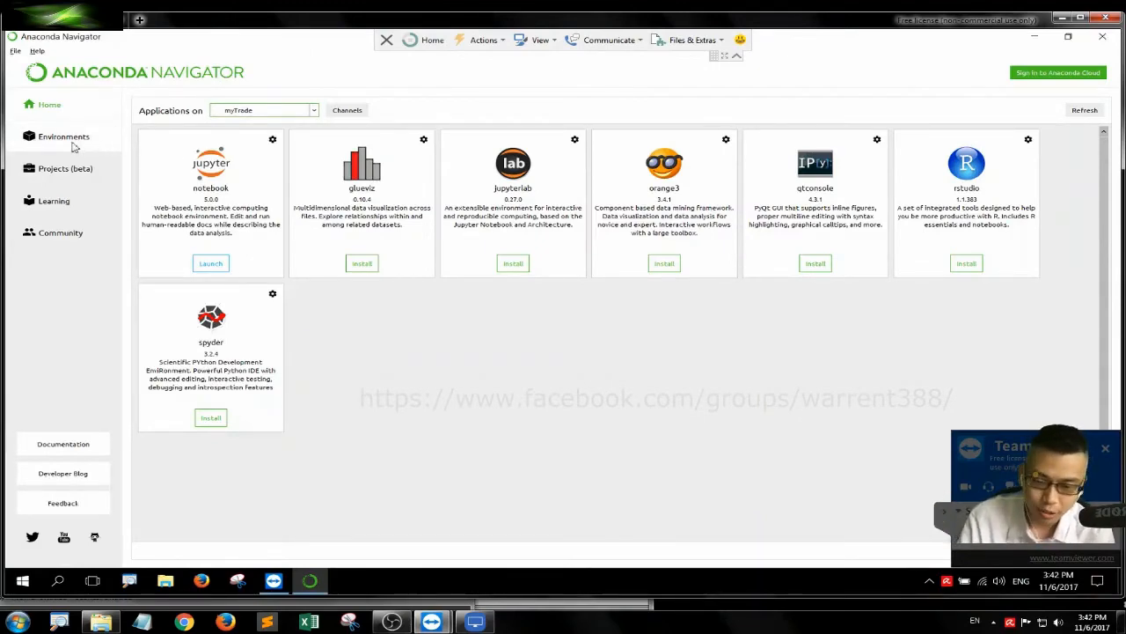
Examine the packages installed in the myTrade environment.
{"action": "key", "text": "super+plus"}
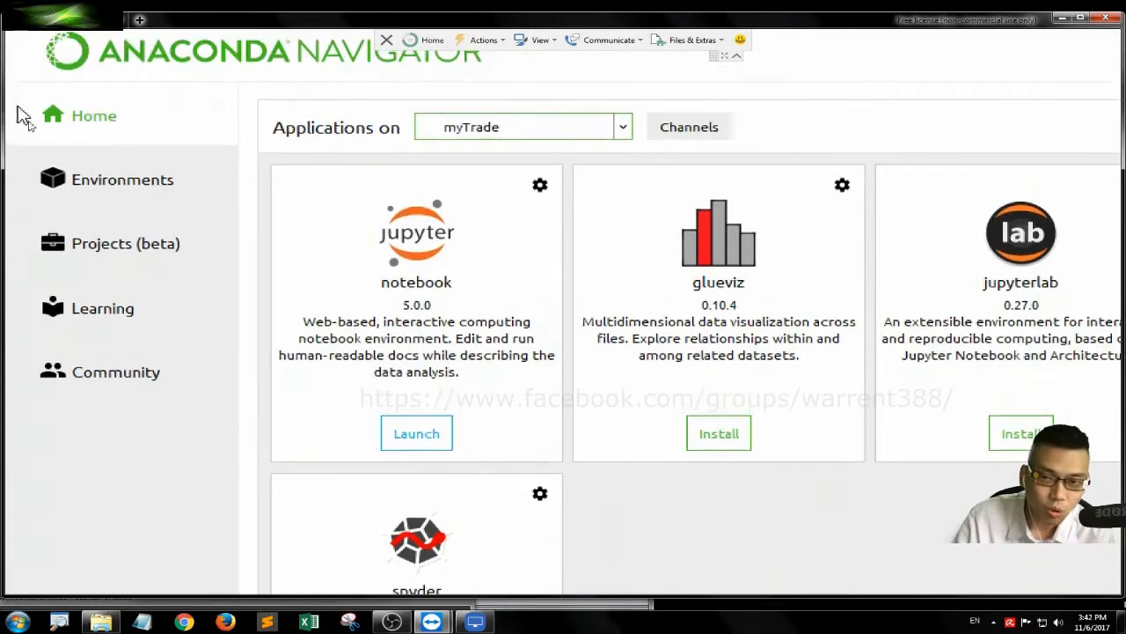
{"action": "left_click", "coordinate": [122, 181]}
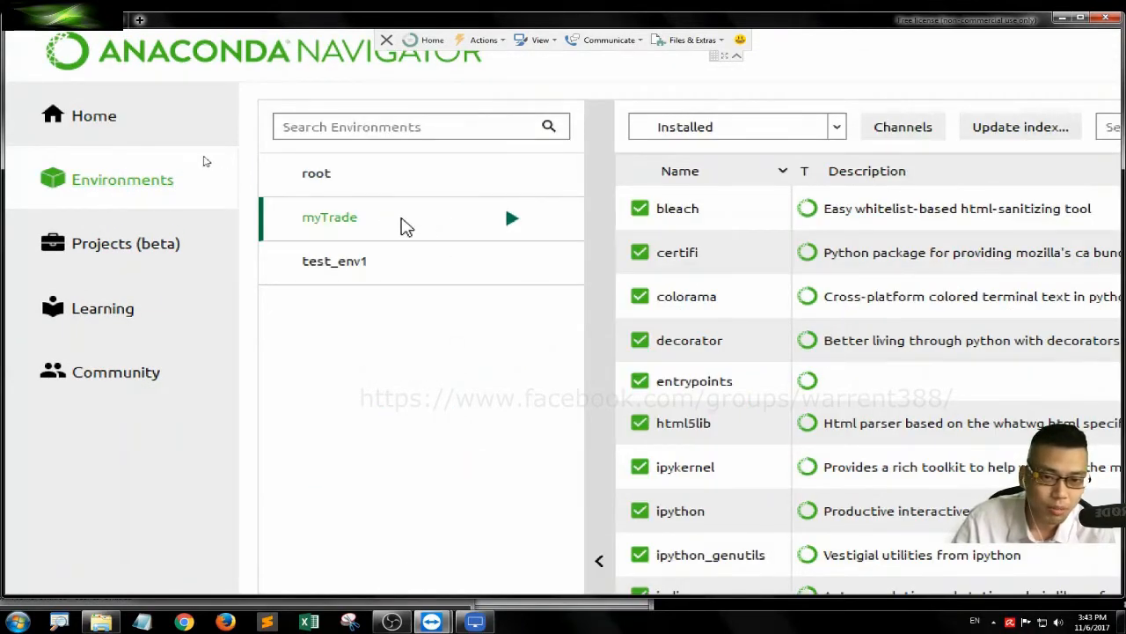
{"action": "scroll", "coordinate": [647, 224], "scroll_direction": "down", "scroll_amount": 9}
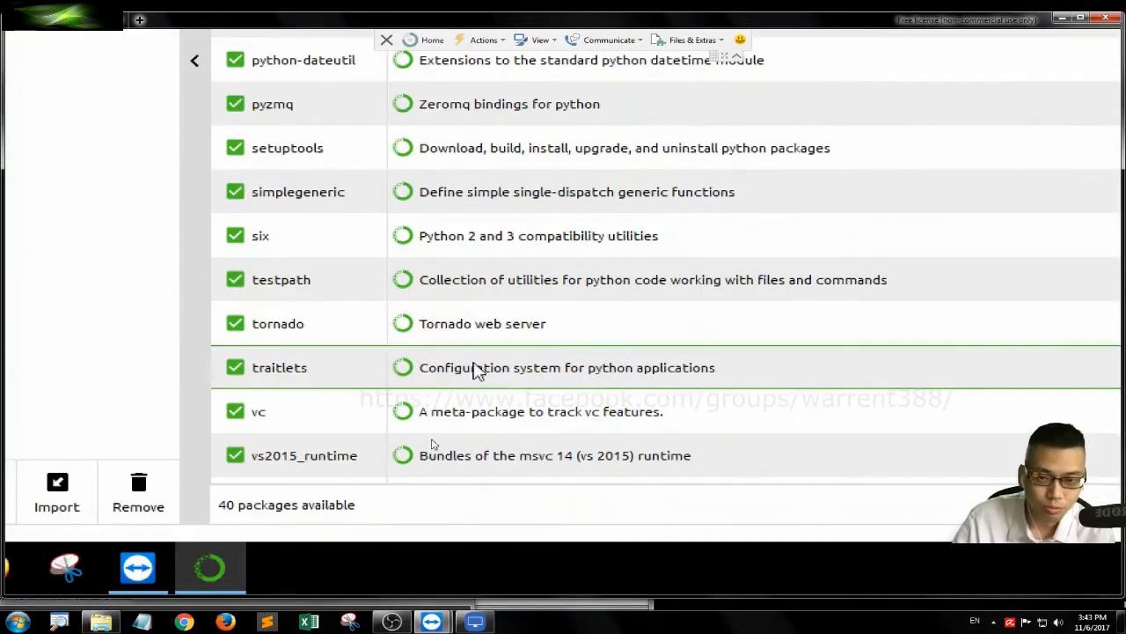
{"action": "scroll", "coordinate": [469, 220], "scroll_direction": "up", "scroll_amount": 1}
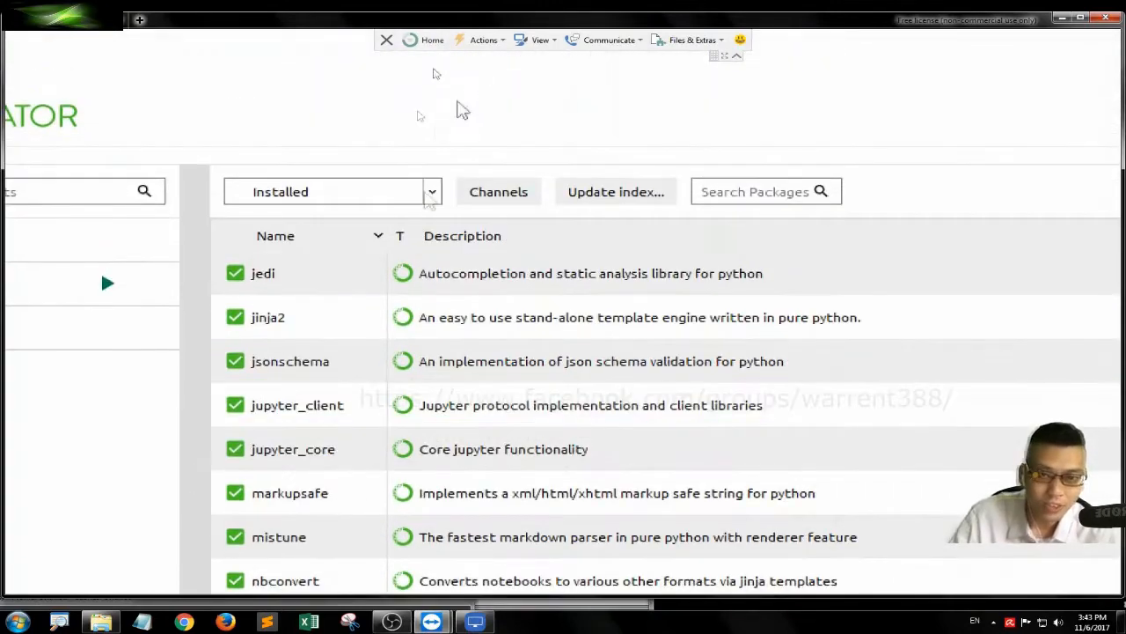
List all packages, search for pandas, and mark pandas and pandas-datareader for installation.
{"action": "left_click", "coordinate": [430, 194]}
{"action": "left_click", "coordinate": [280, 365]}
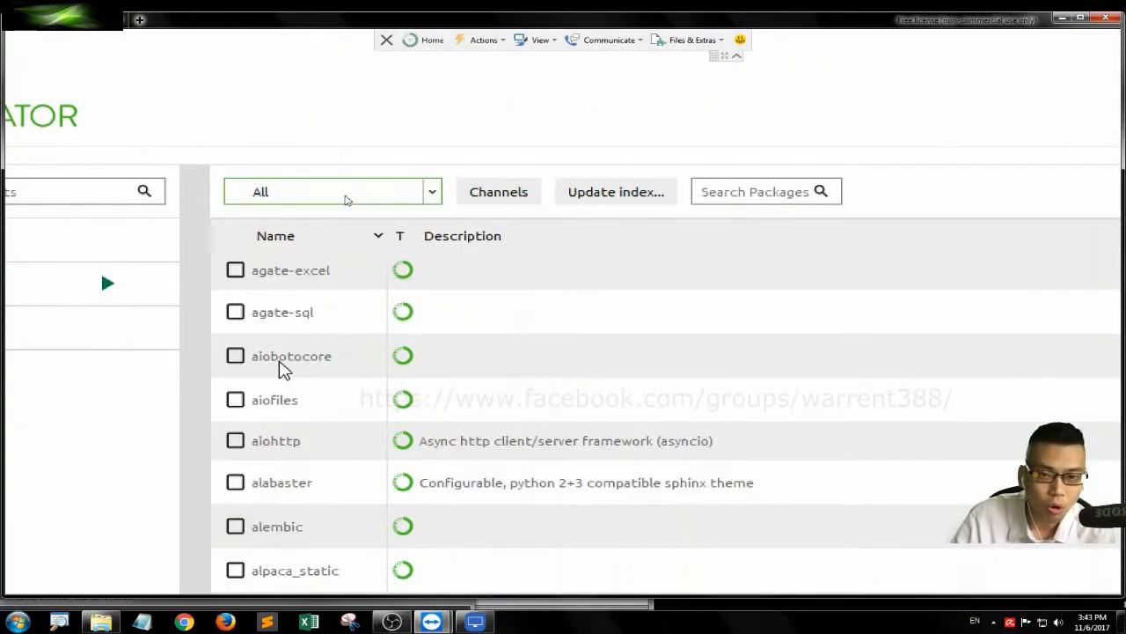
{"action": "left_click", "coordinate": [769, 192]}
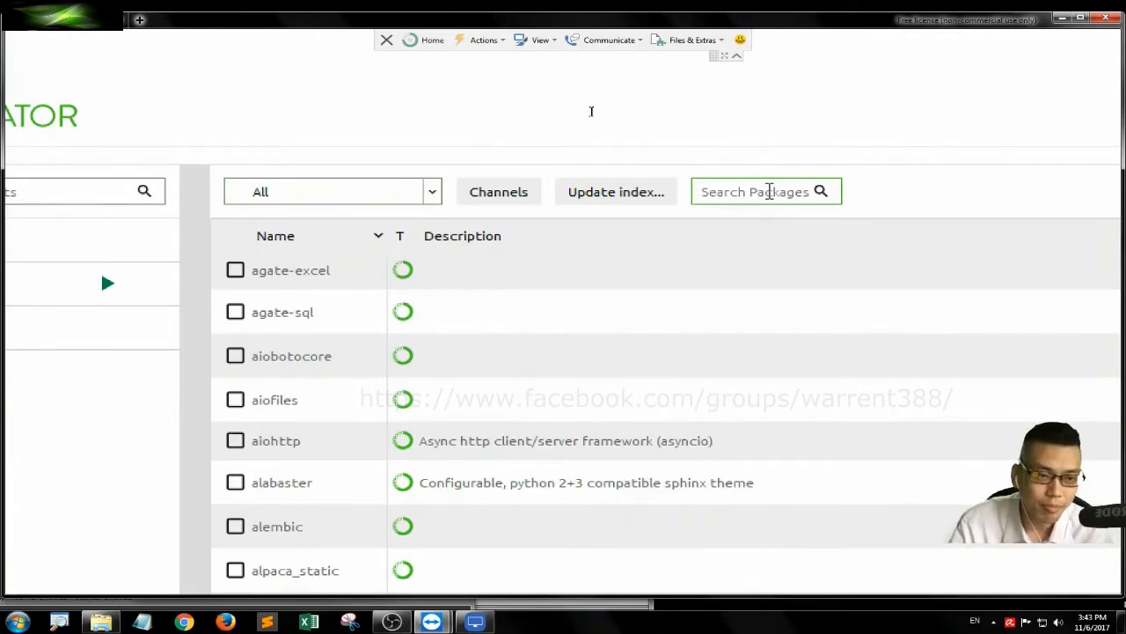
{"action": "type", "text": "pandas"}
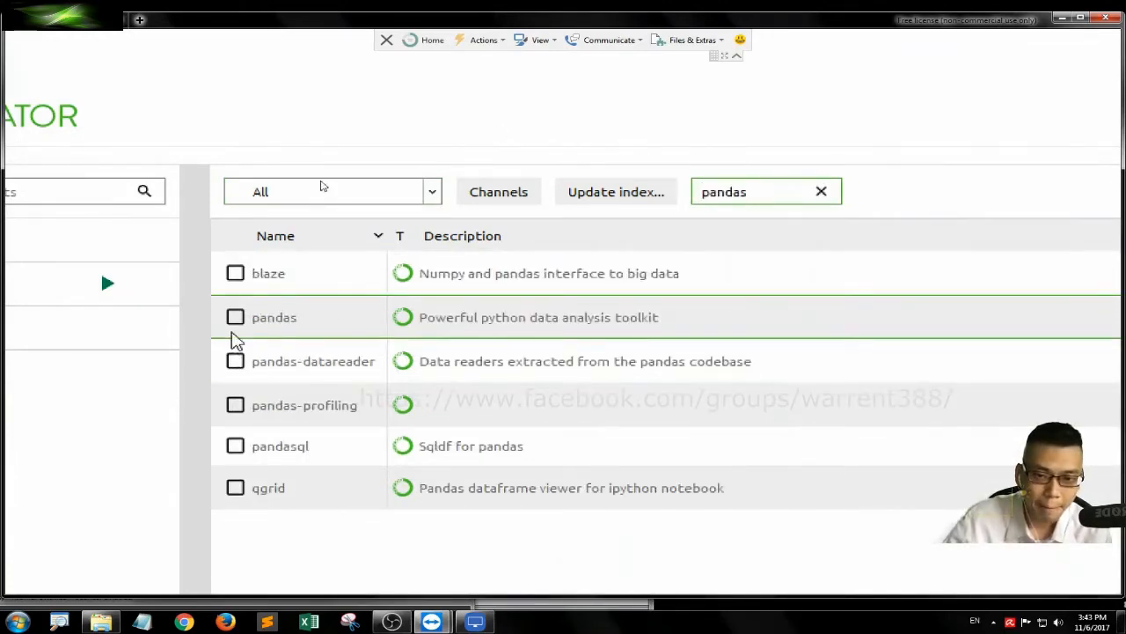
{"action": "left_click", "coordinate": [236, 318]}
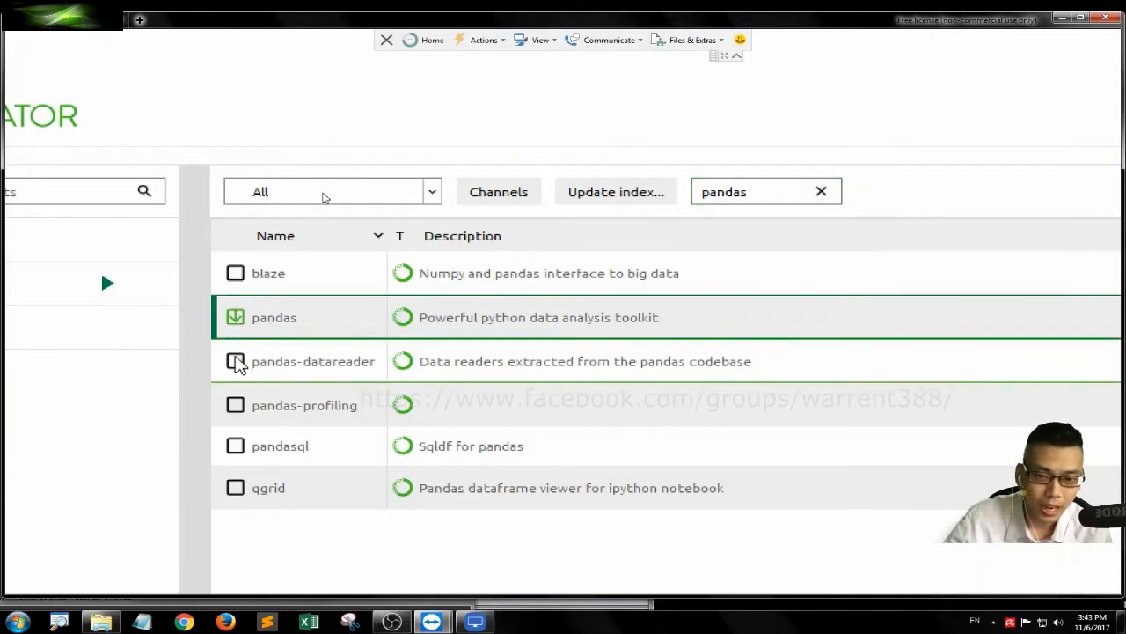
{"action": "left_click", "coordinate": [236, 362]}
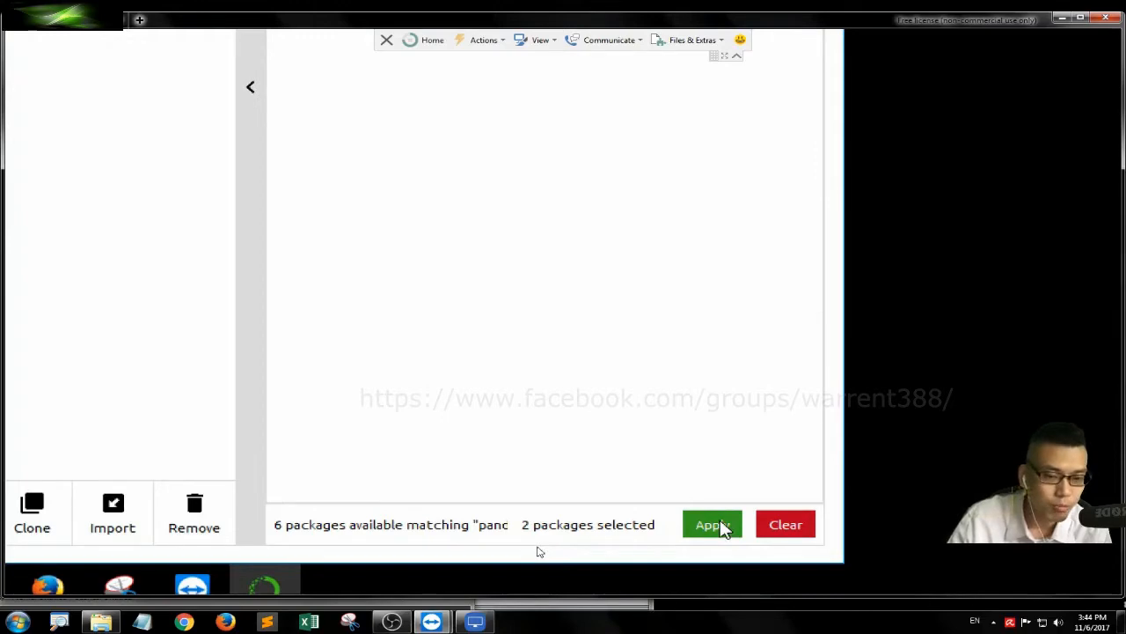
Apply the package selection, review the dependencies, and confirm installing pandas and pandas-datareader.
{"action": "left_click", "coordinate": [717, 524]}
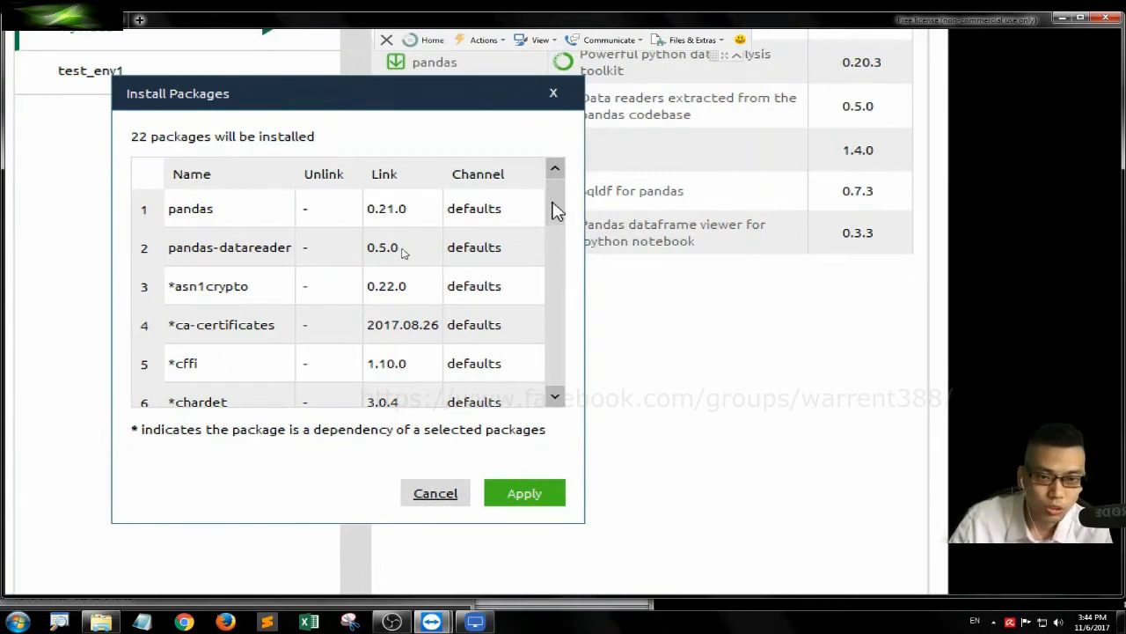
{"action": "left_click_drag", "start_coordinate": [556, 209], "coordinate": [581, 277]}
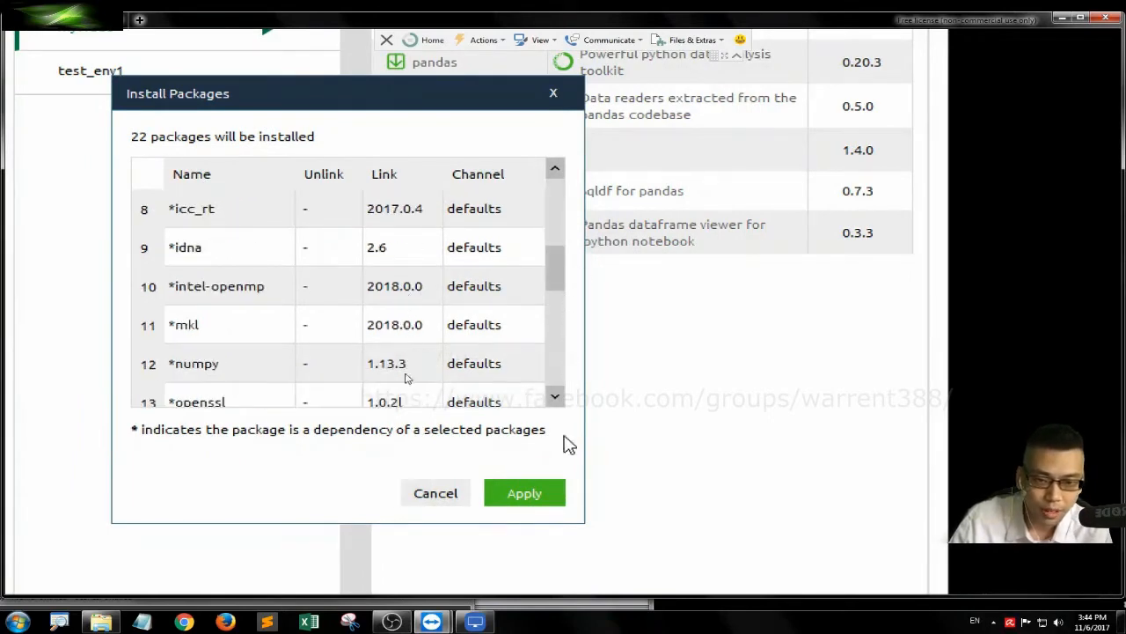
{"action": "left_click", "coordinate": [543, 492]}
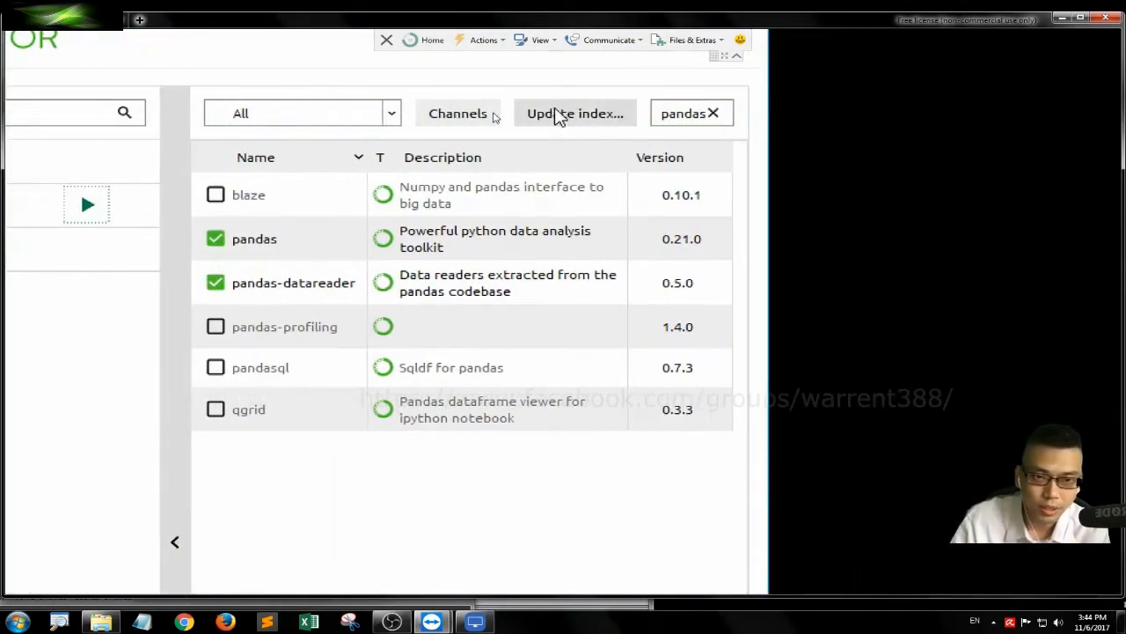
Search all packages for xlrd, mark it for installation, and confirm installing it in the myTrade environment.
{"action": "left_click", "coordinate": [712, 113]}
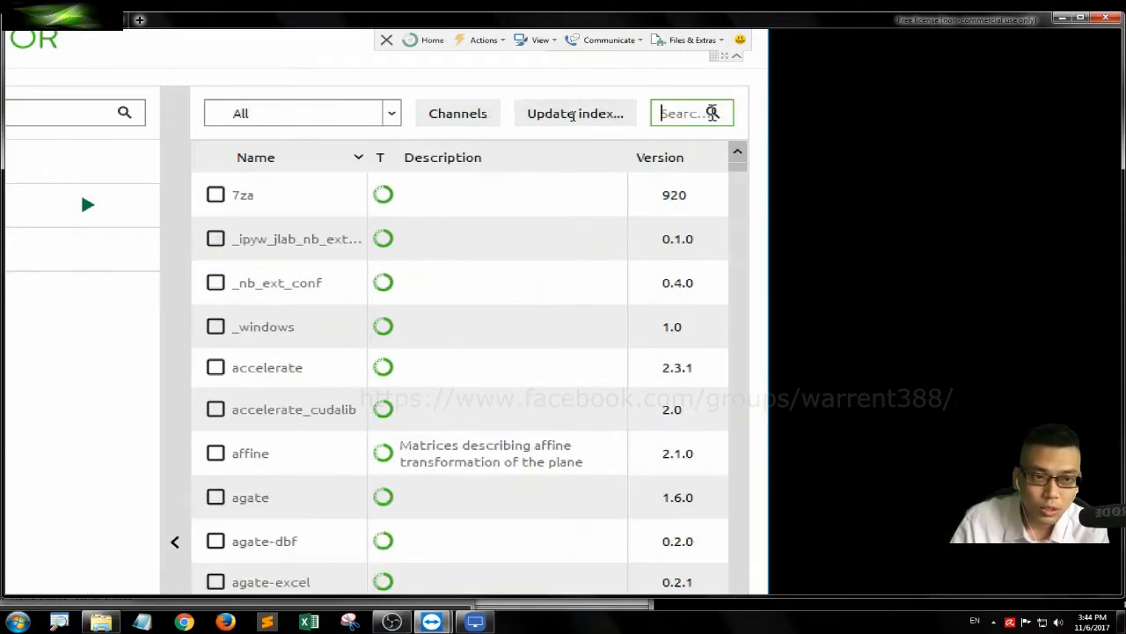
{"action": "type", "text": "xlrd"}
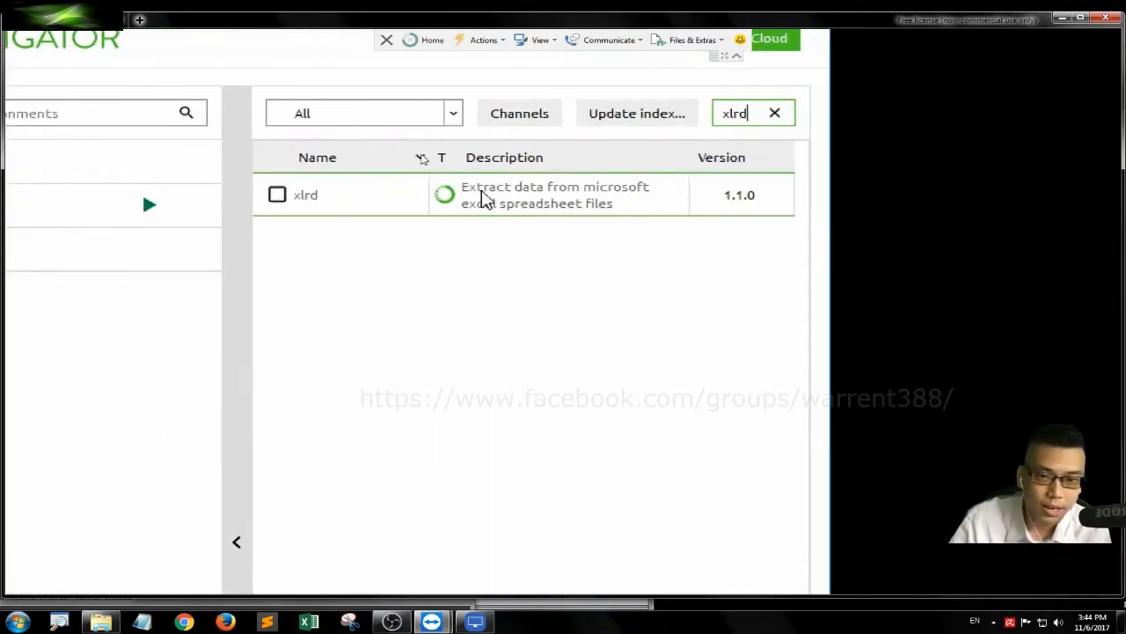
{"action": "left_click", "coordinate": [279, 196]}
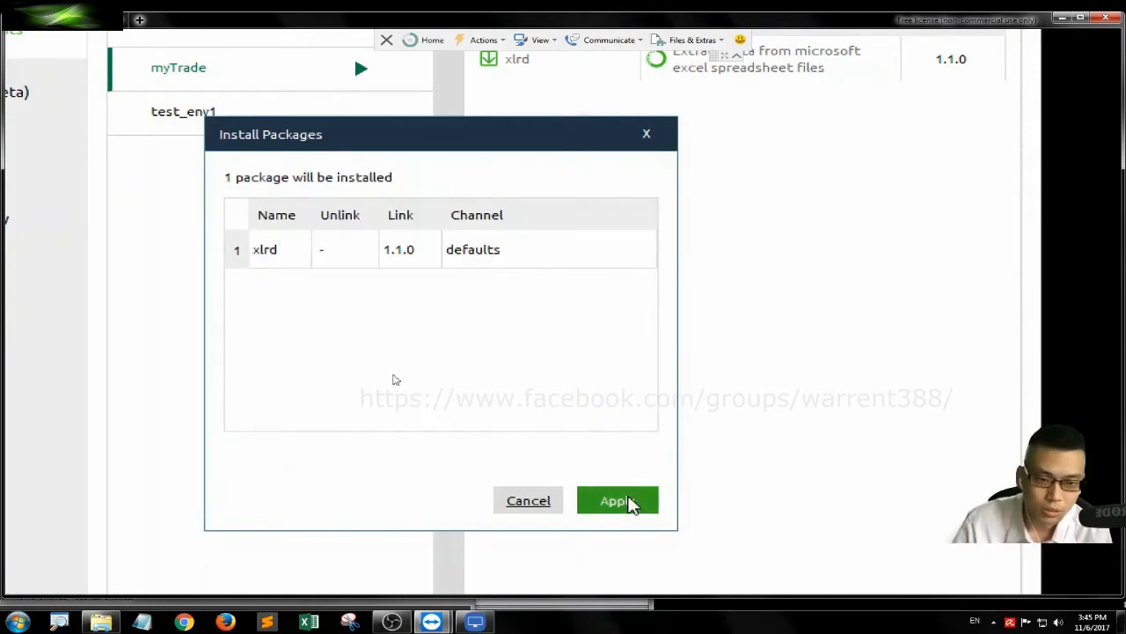
{"action": "left_click", "coordinate": [629, 501]}
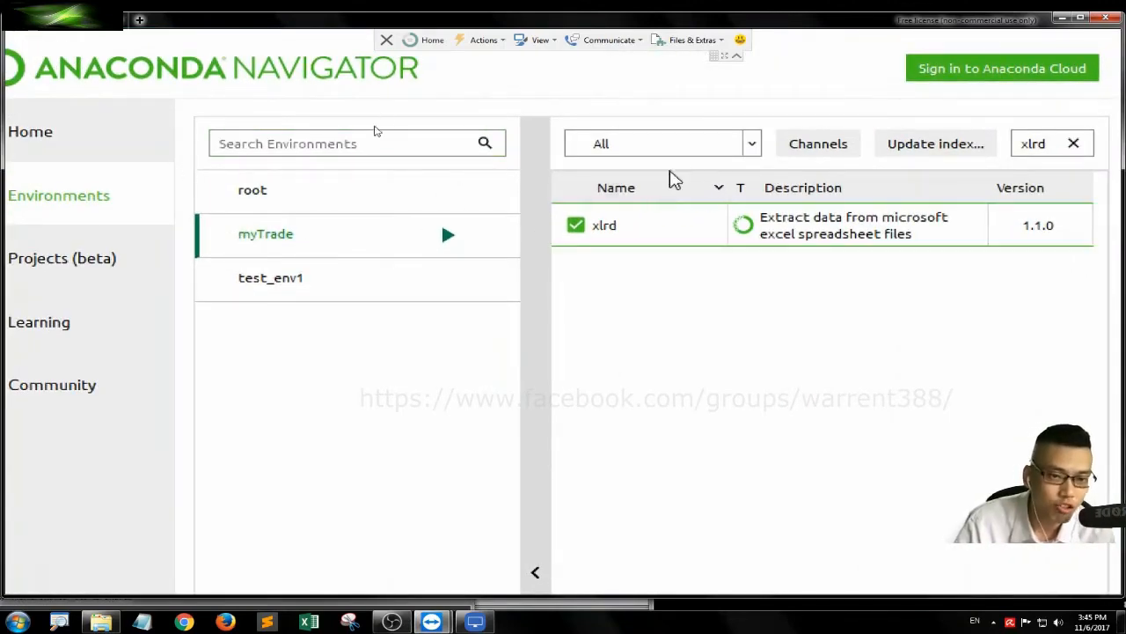
Filter to installed packages, clear the package search, and examine the list for pandas, pandas-datareader and xlrd.
{"action": "left_click", "coordinate": [699, 150]}
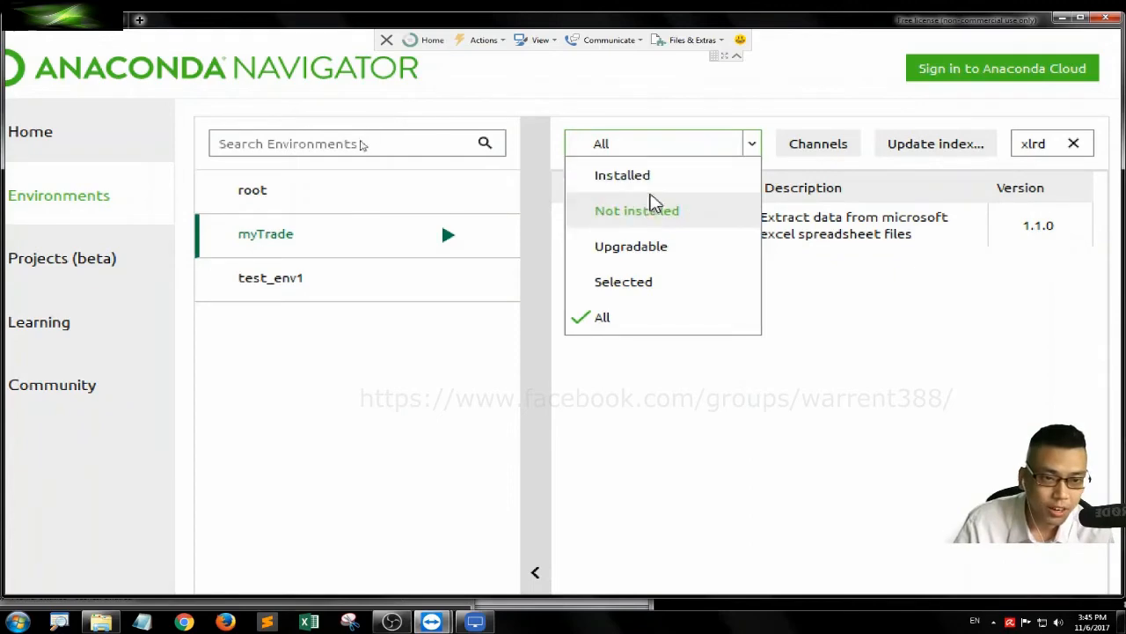
{"action": "left_click", "coordinate": [628, 180]}
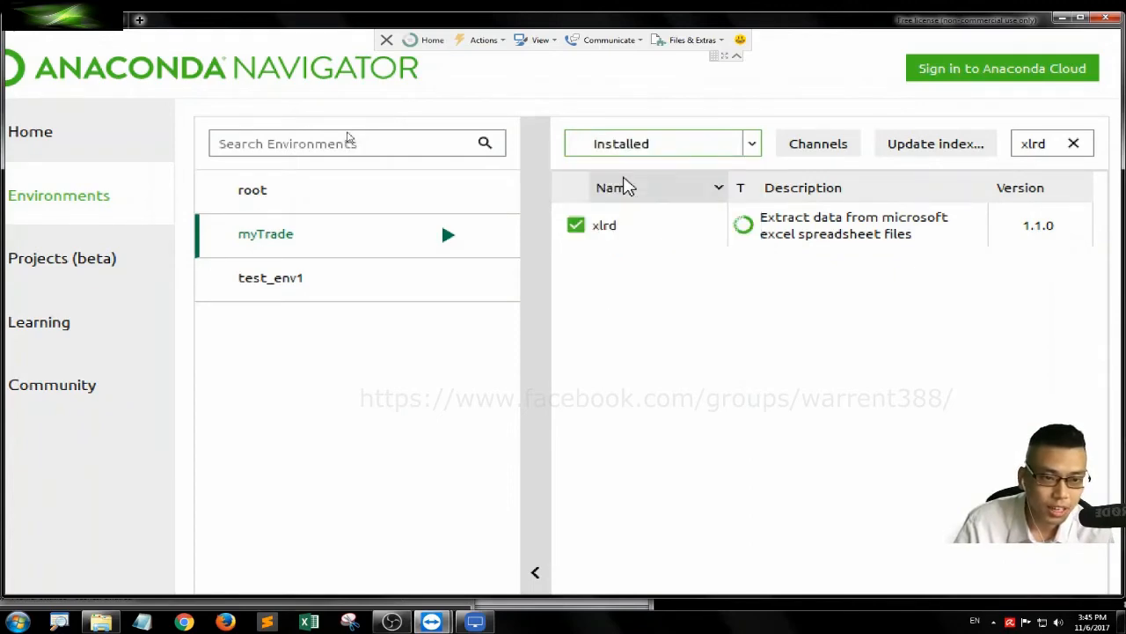
{"action": "left_click", "coordinate": [975, 144]}
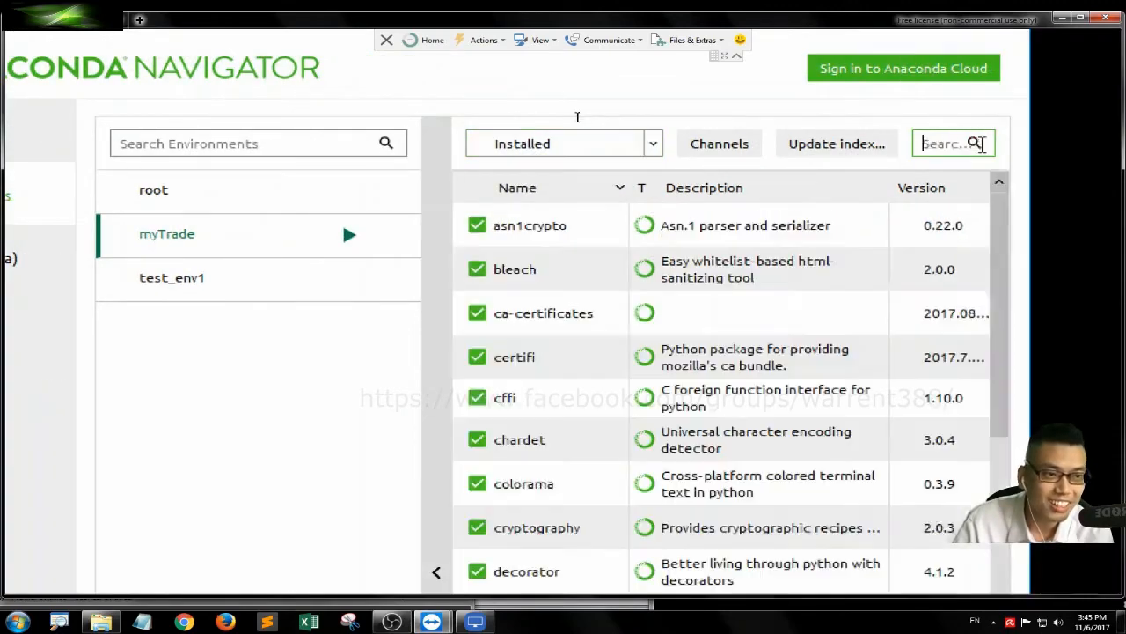
{"action": "scroll", "coordinate": [695, 372], "scroll_direction": "down", "scroll_amount": 3}
{"action": "scroll", "coordinate": [681, 287], "scroll_direction": "up", "scroll_amount": 3}
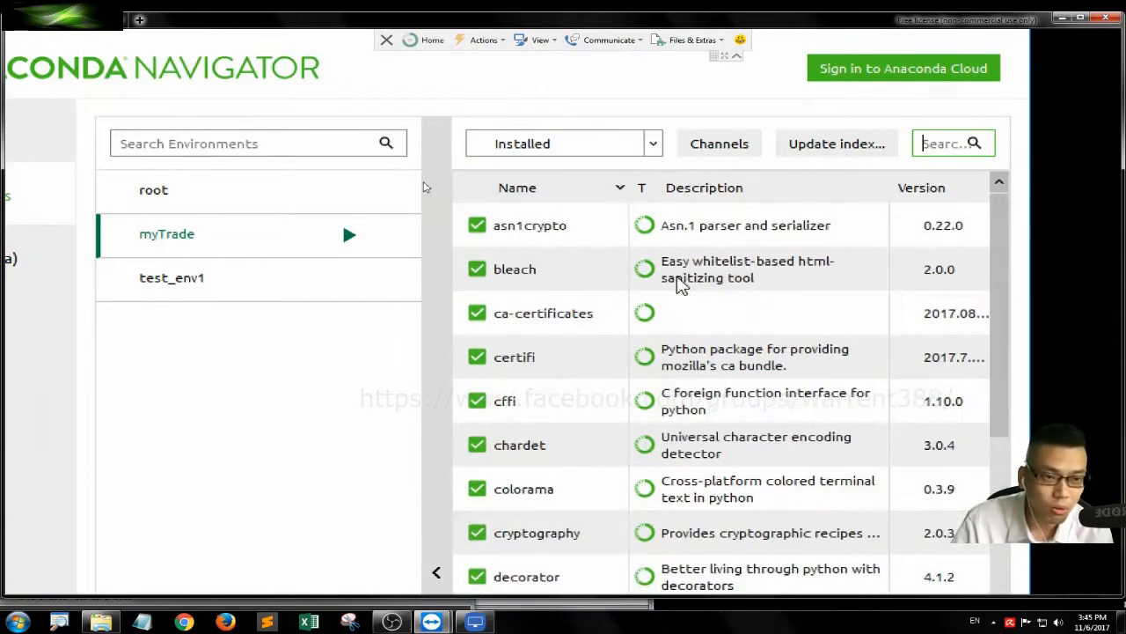
{"action": "scroll", "coordinate": [684, 382], "scroll_direction": "down", "scroll_amount": 10}
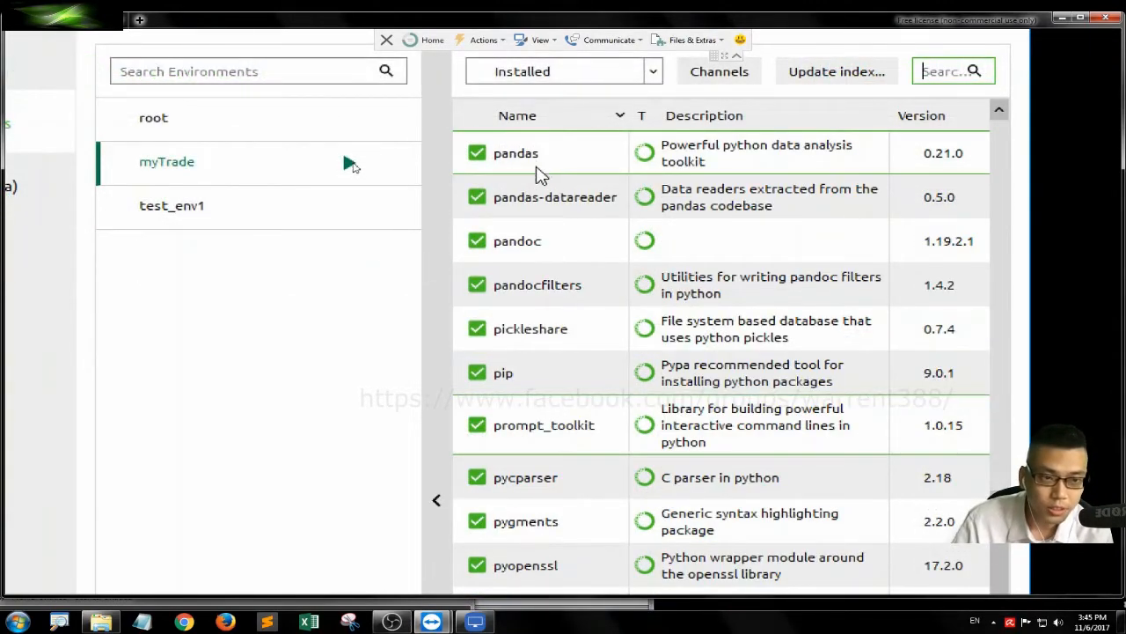
{"action": "scroll", "coordinate": [643, 493], "scroll_direction": "down", "scroll_amount": 10}
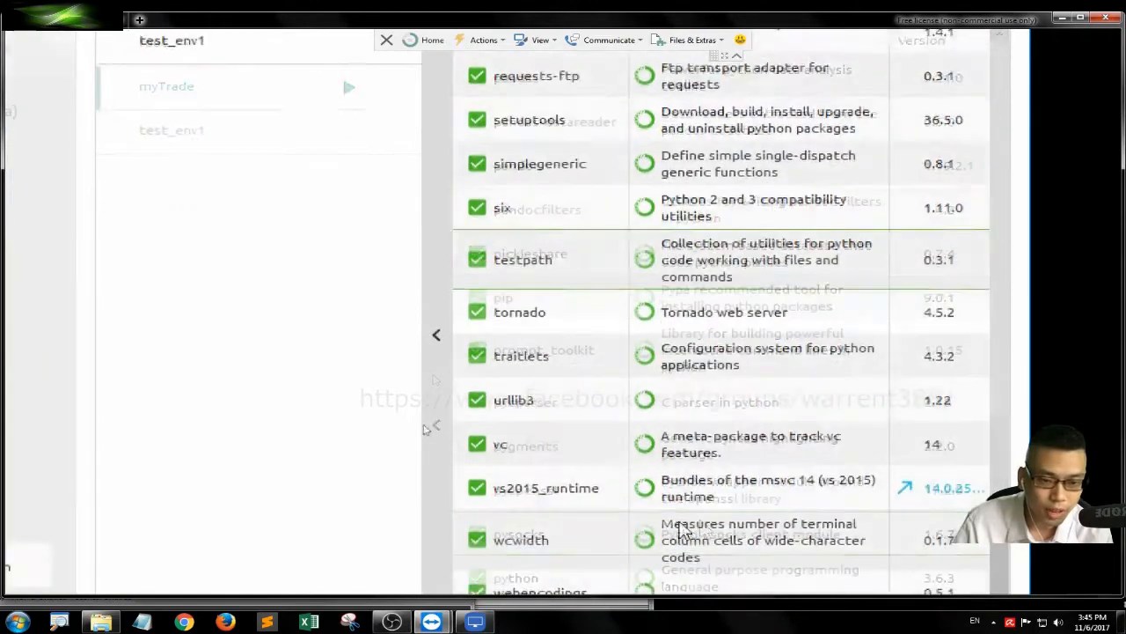
{"action": "scroll", "coordinate": [642, 530], "scroll_direction": "down", "scroll_amount": 5}
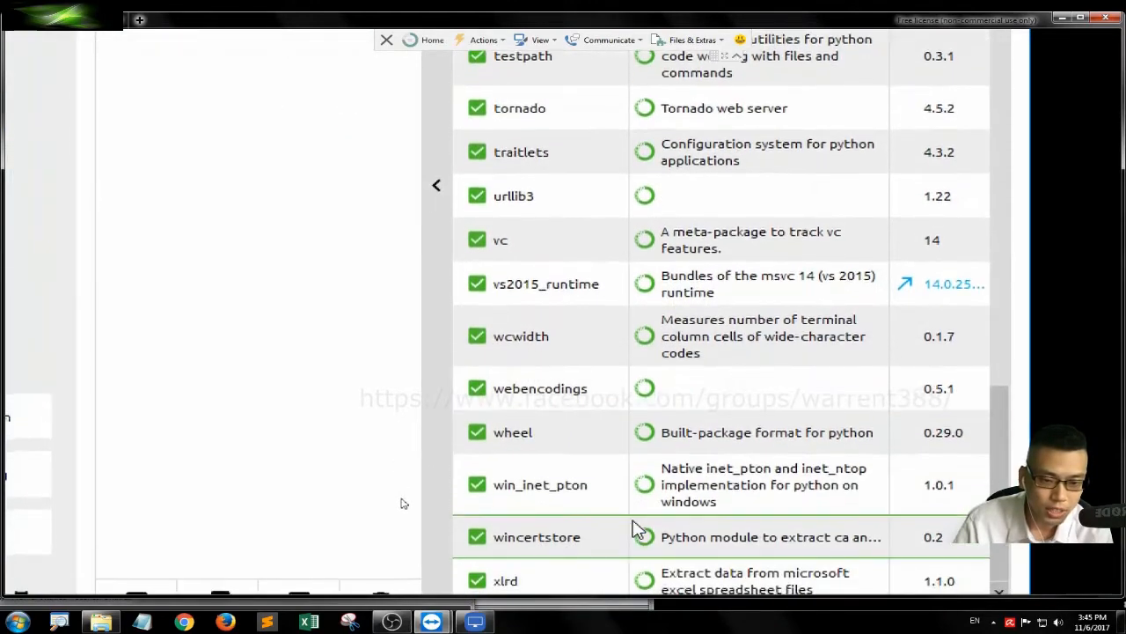
Quit Anaconda Navigator and confirm the exit.
{"action": "key", "text": "ctrl+4"}
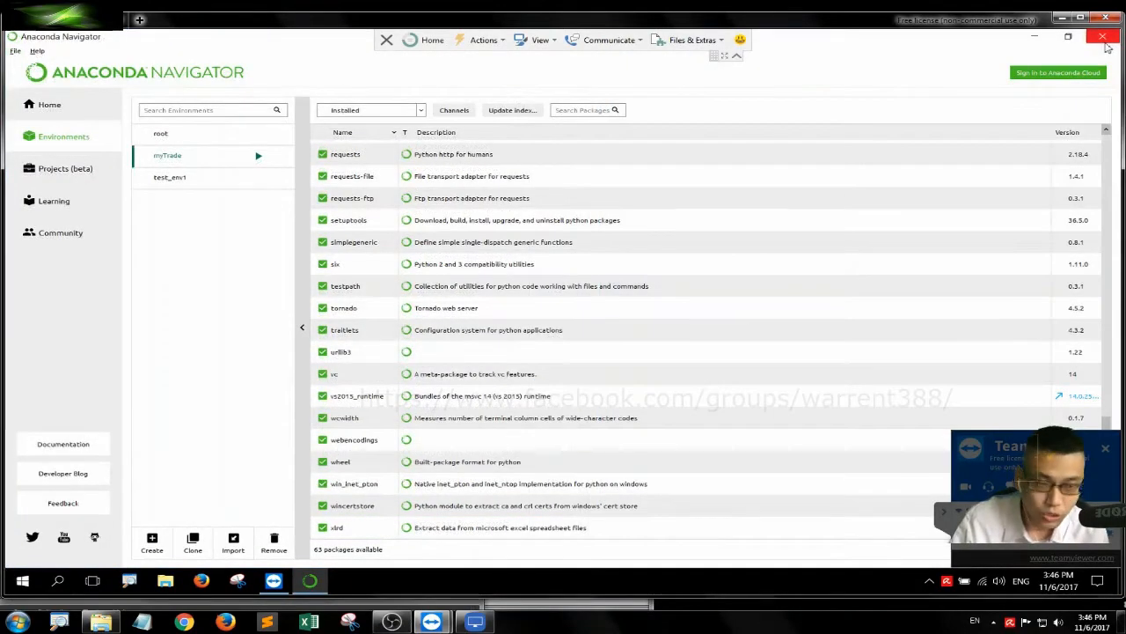
{"action": "key", "text": "ctrl+4"}
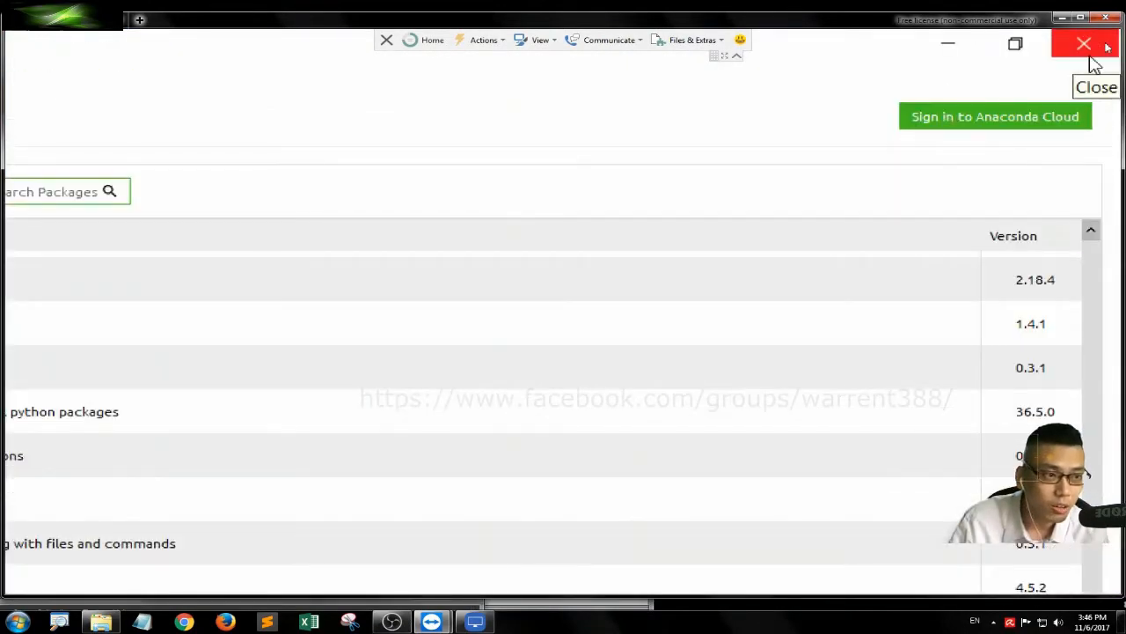
{"action": "key", "text": "ctrl+4"}
{"action": "left_click", "coordinate": [1105, 41]}
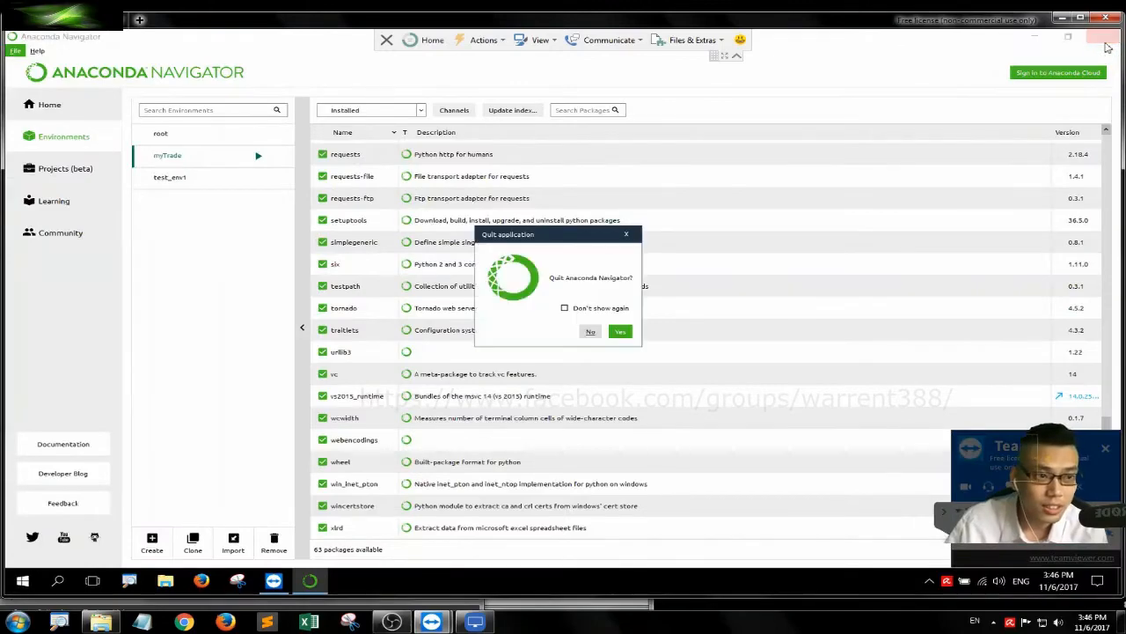
{"action": "key", "text": "ctrl+4"}
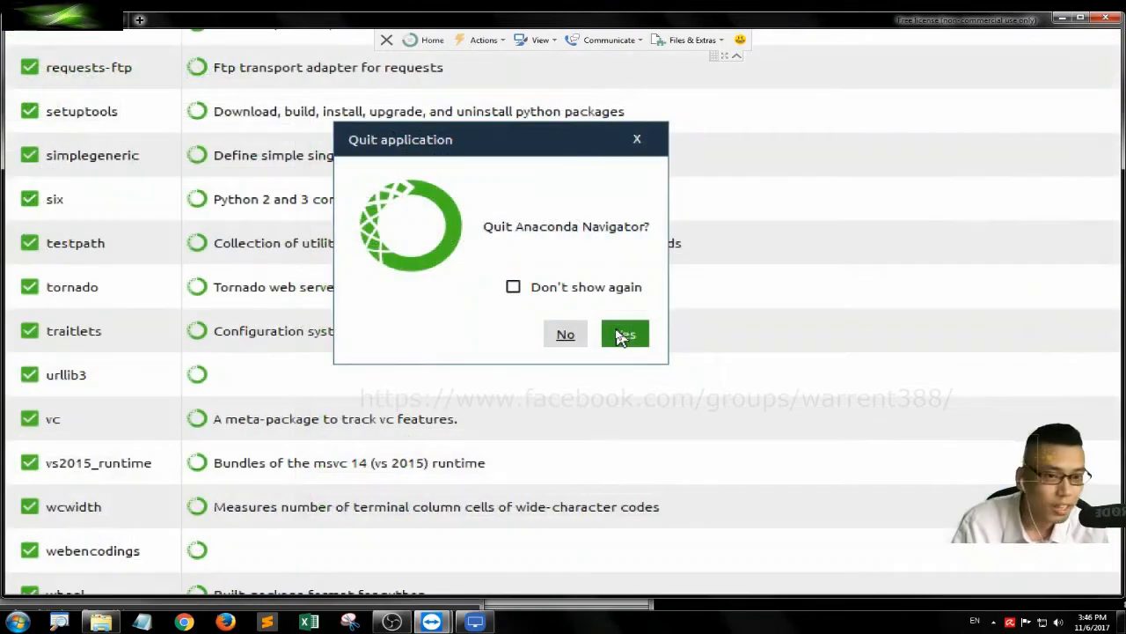
{"action": "key", "text": "ctrl+4"}
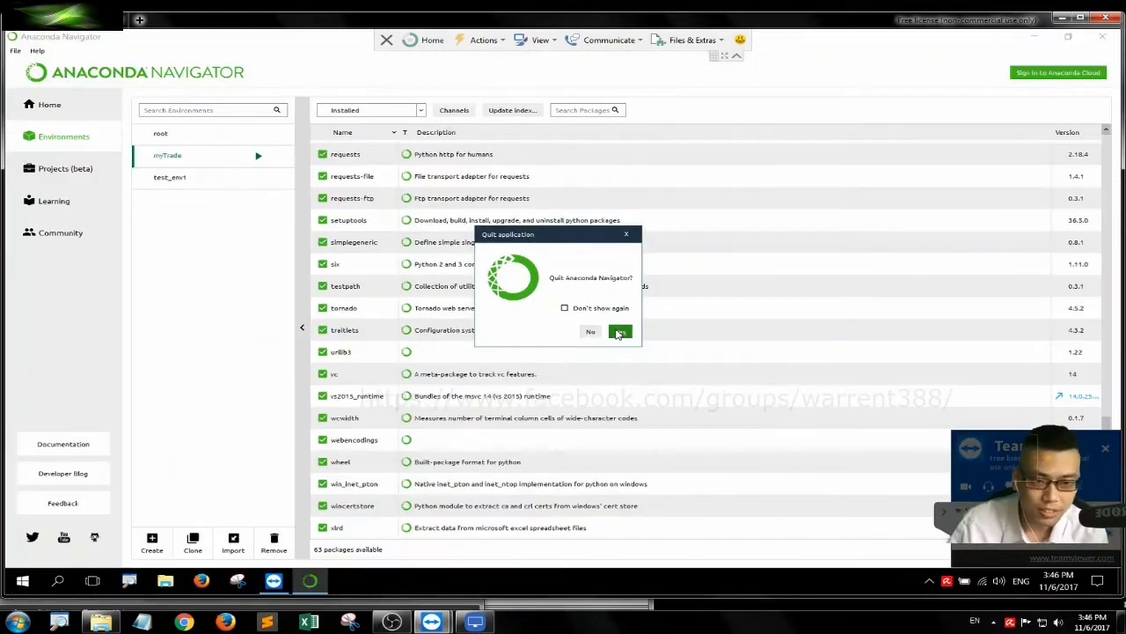
{"action": "left_click", "coordinate": [620, 332]}
Create a folder named myTradeScripts on the DATA (D:) drive in File Explorer and close the window.
{"action": "key", "text": "ctrl+4"}
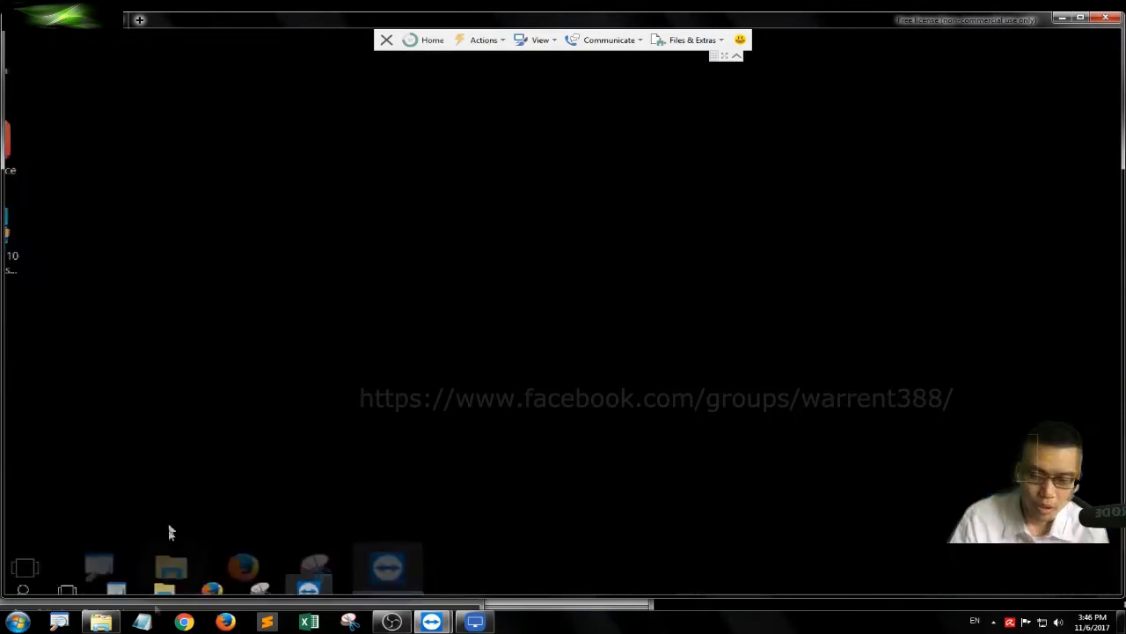
{"action": "left_click", "coordinate": [169, 586]}
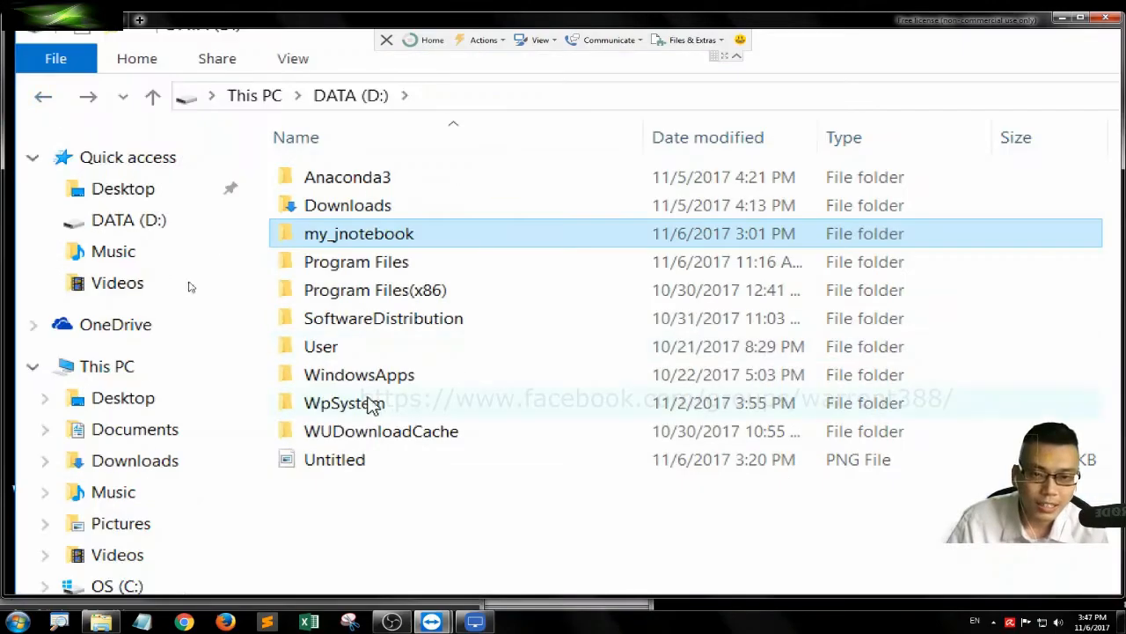
{"action": "right_click", "coordinate": [398, 499]}
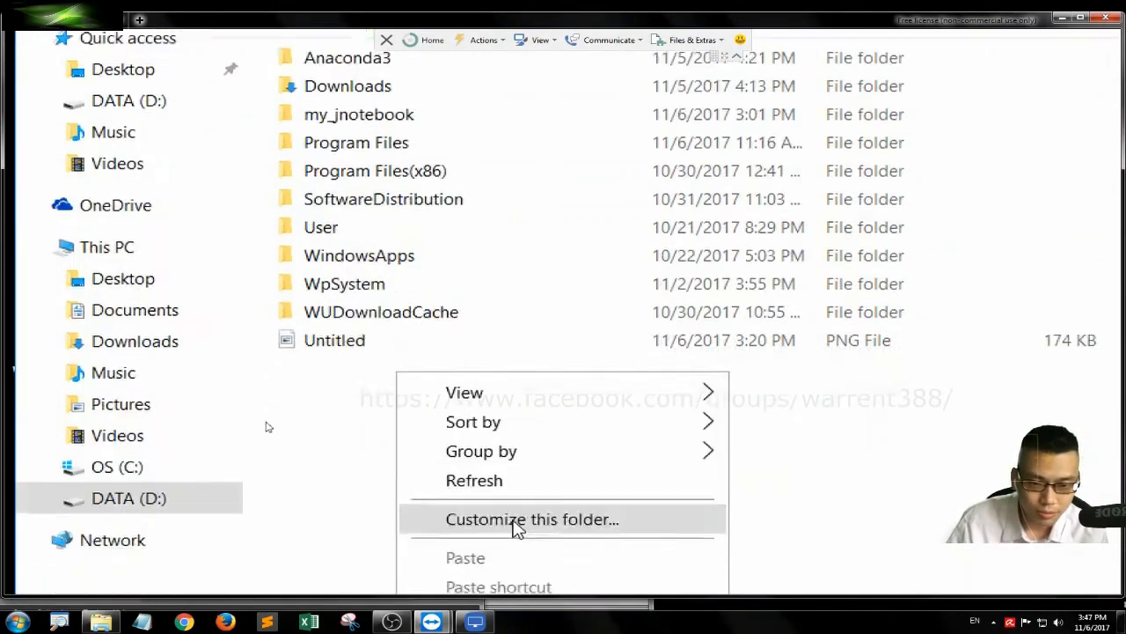
{"action": "type", "text": "m"}
{"action": "type", "text": "y"}
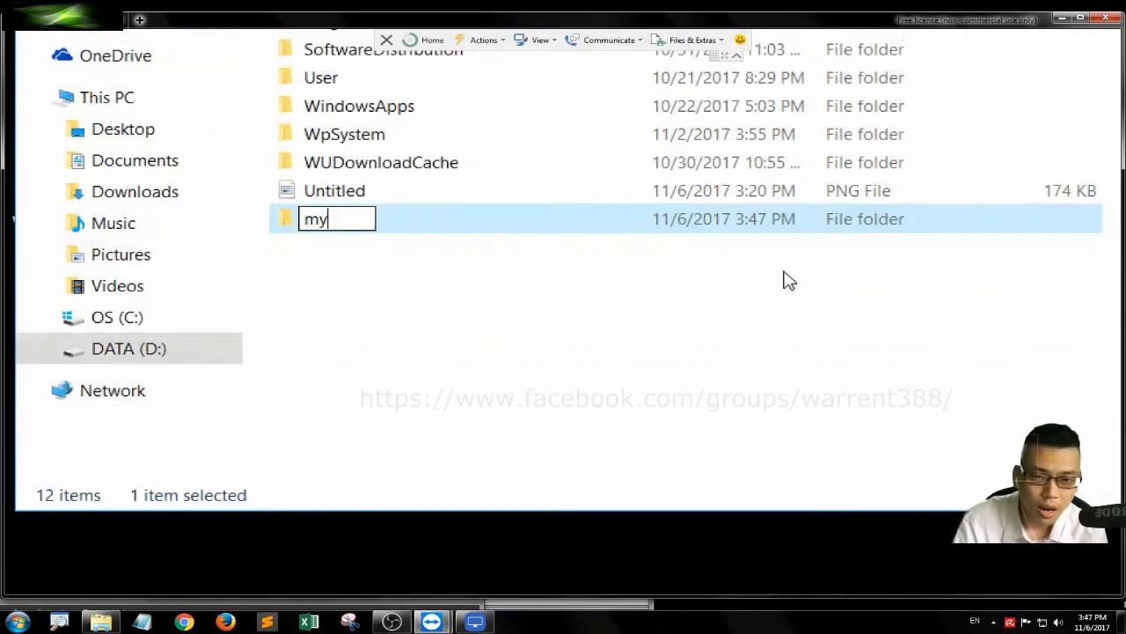
{"action": "type", "text": "TradeScripts"}
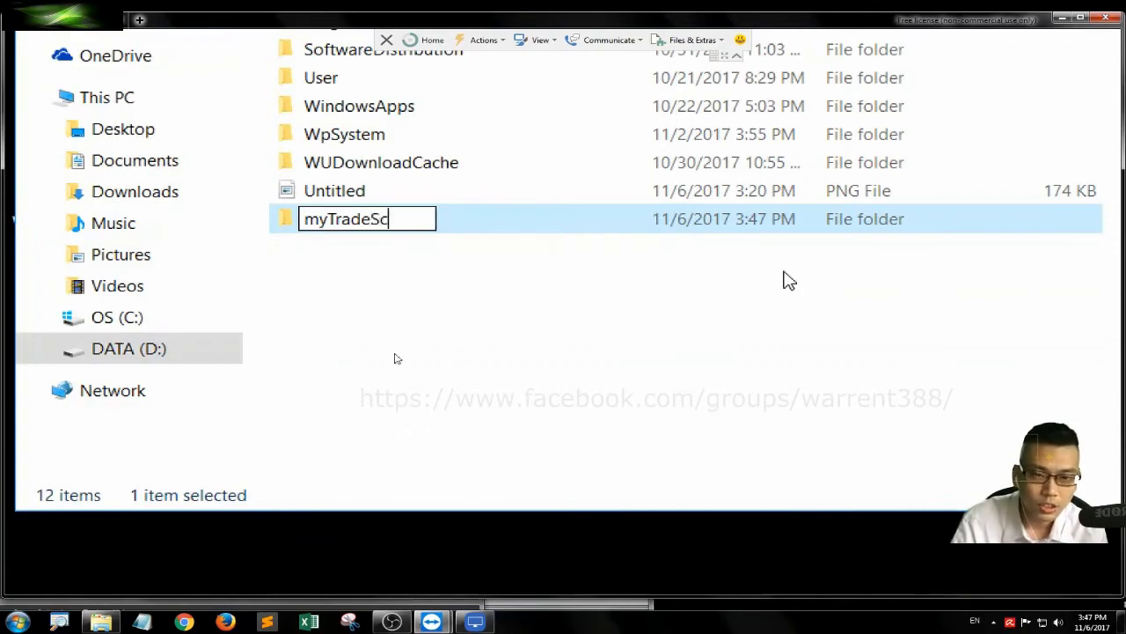
{"action": "key", "text": "Return"}
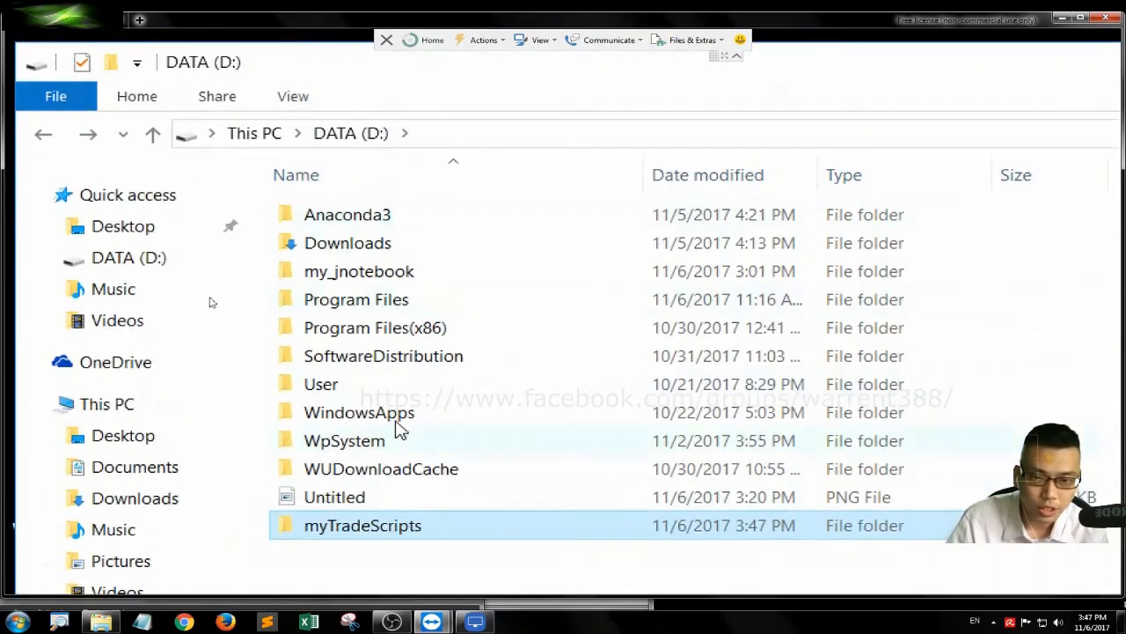
{"action": "key", "text": "ctrl+4"}
{"action": "key", "text": "alt+F4"}
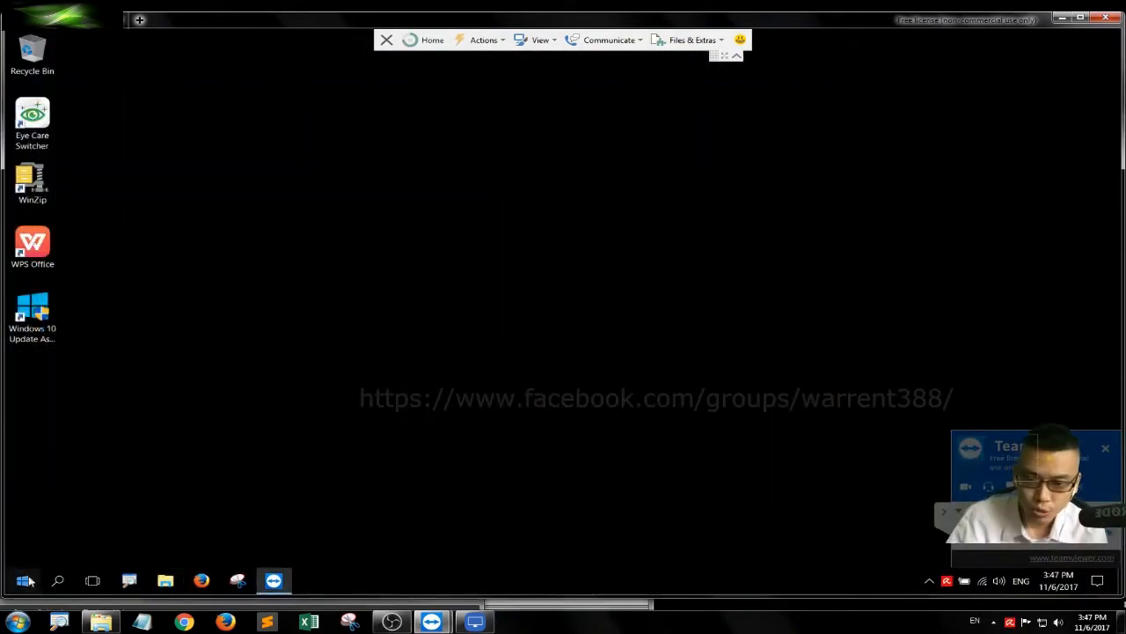
Open Anaconda Prompt and switch to the new folder with the command cd /d d:\myTradeScripts.
{"action": "left_click", "coordinate": [27, 580]}
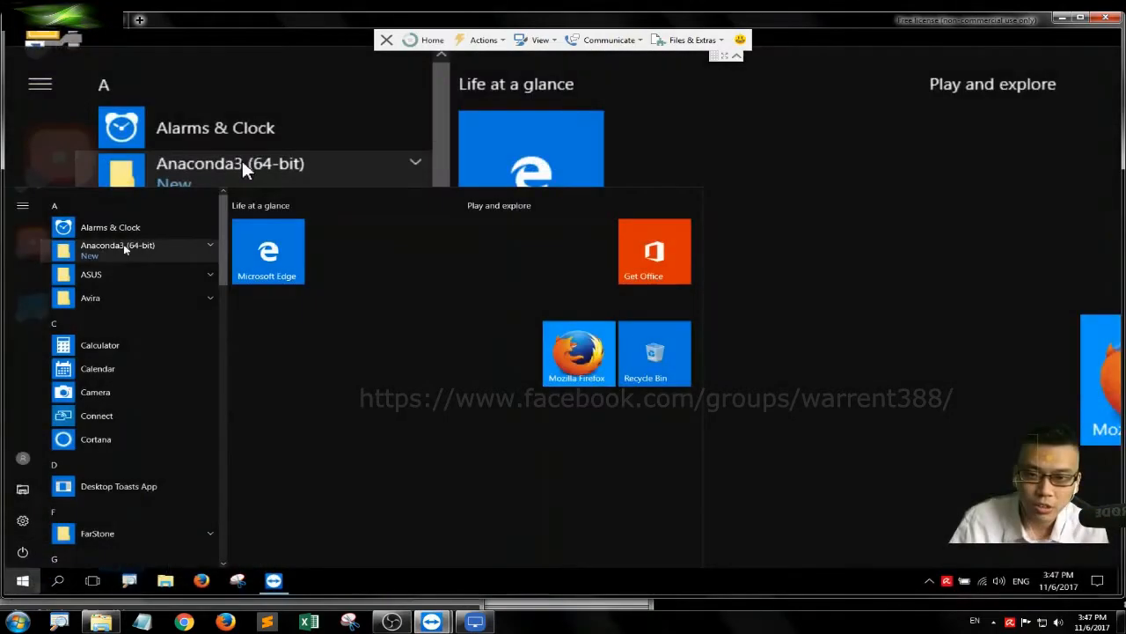
{"action": "left_click", "coordinate": [124, 249]}
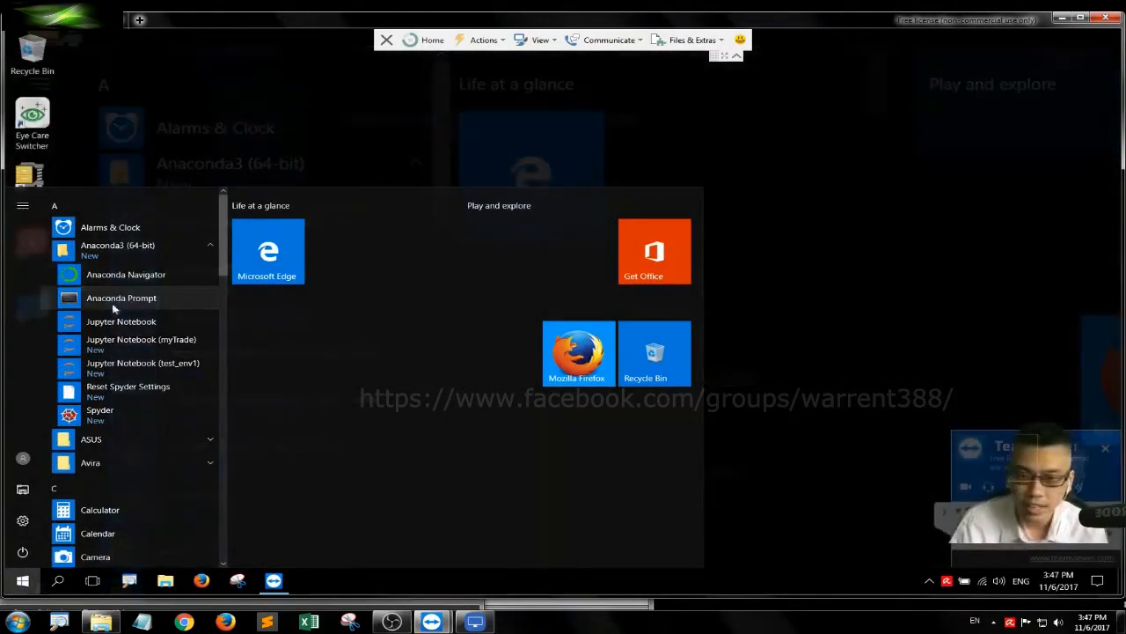
{"action": "left_click", "coordinate": [111, 301]}
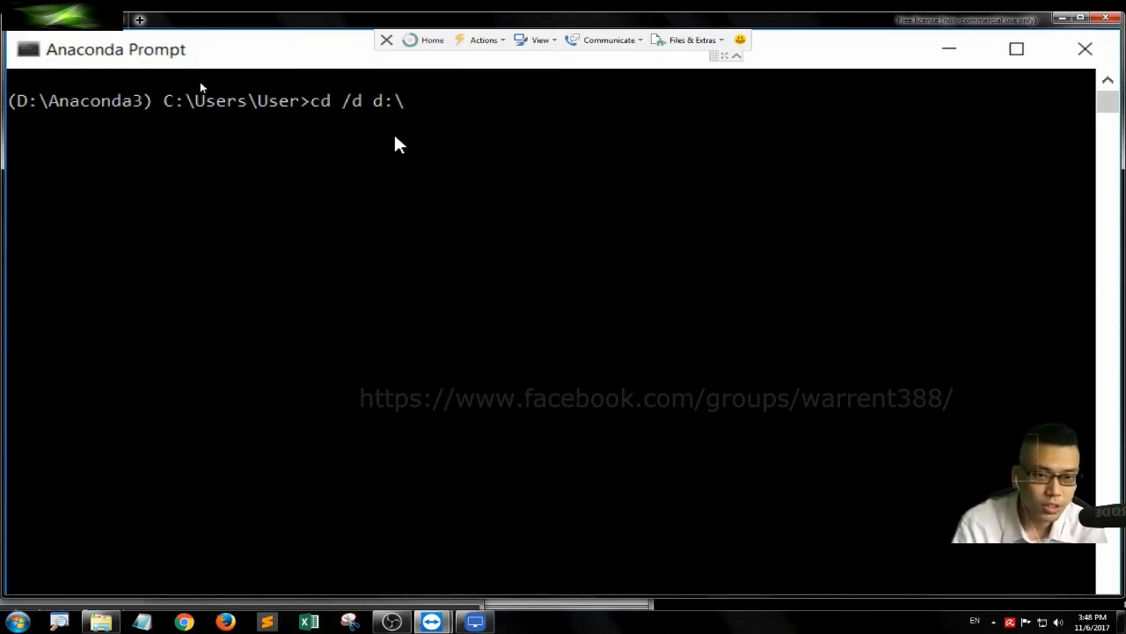
{"action": "type", "text": "cd /d d:\\myTra"}
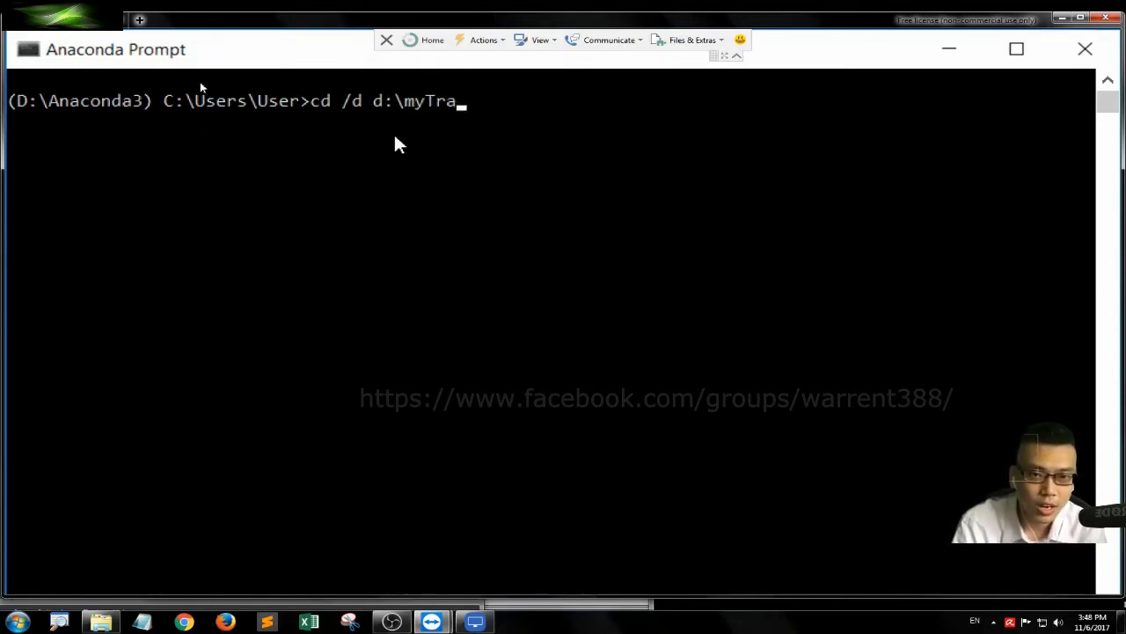
{"action": "type", "text": "deScripts"}
{"action": "key", "text": "Return"}
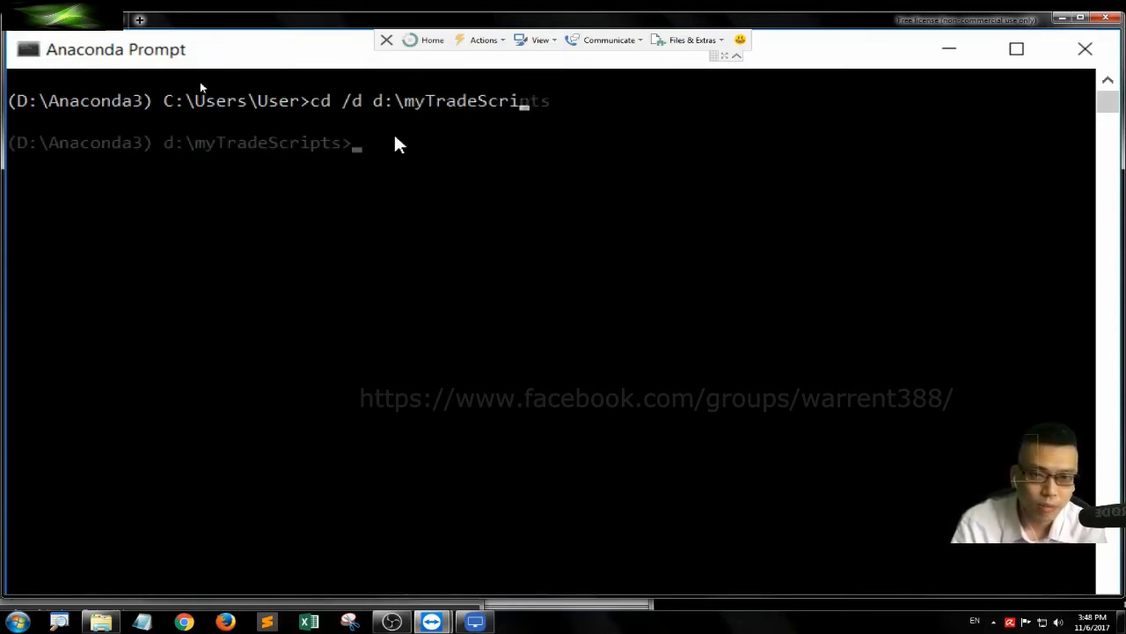
Activate the myTrade environment with the command activate myTrade.
{"action": "type", "text": "acti"}
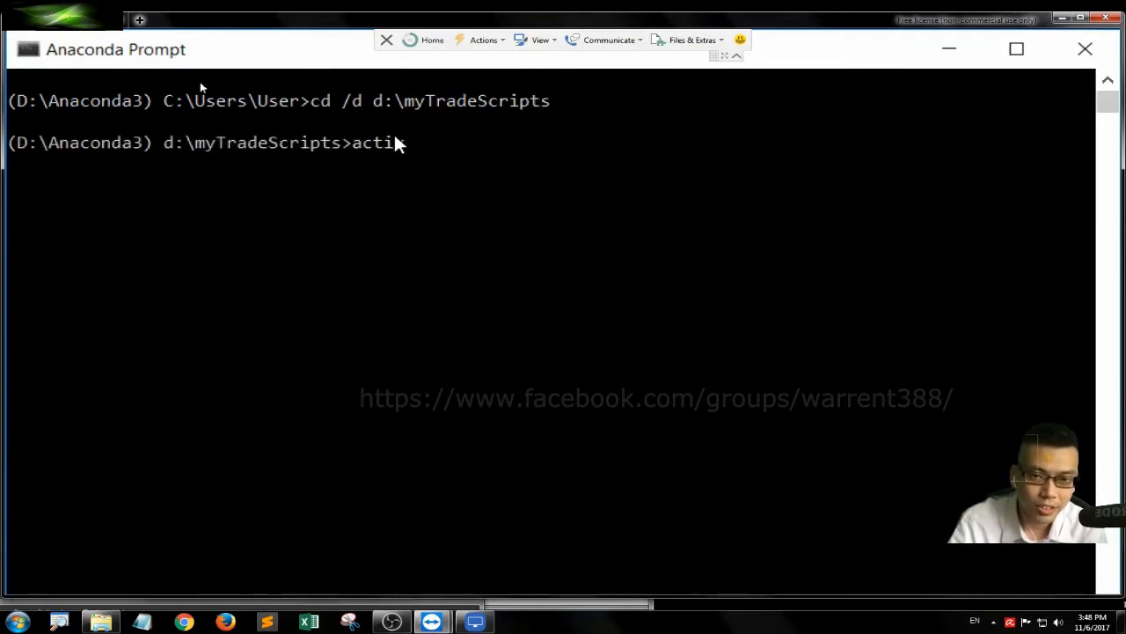
{"action": "type", "text": "vate"}
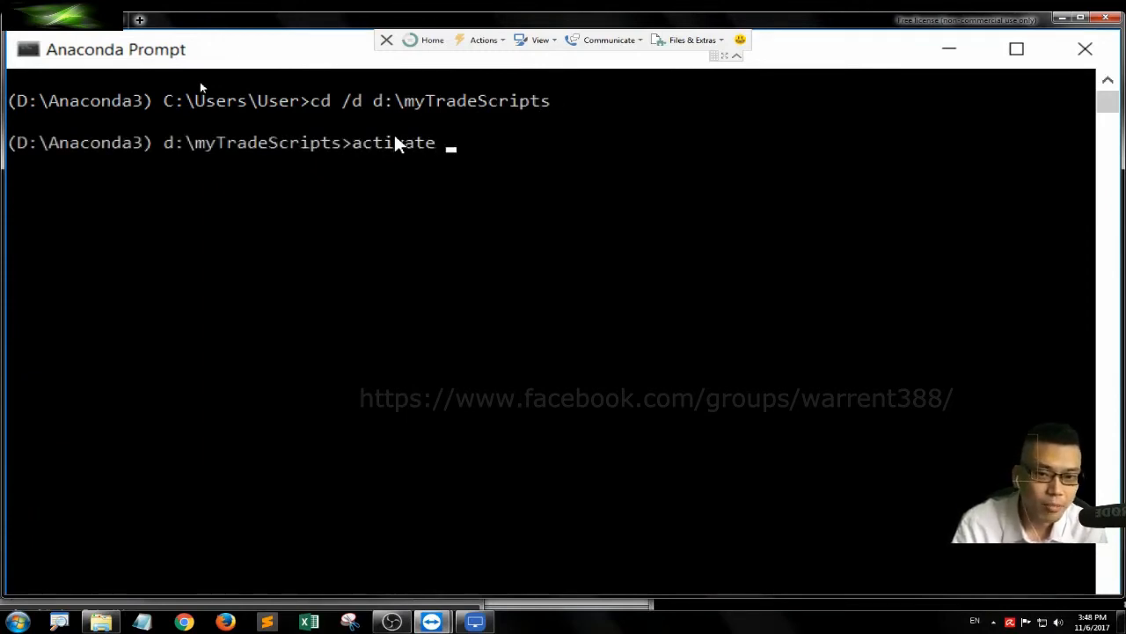
{"action": "type", "text": " my"}
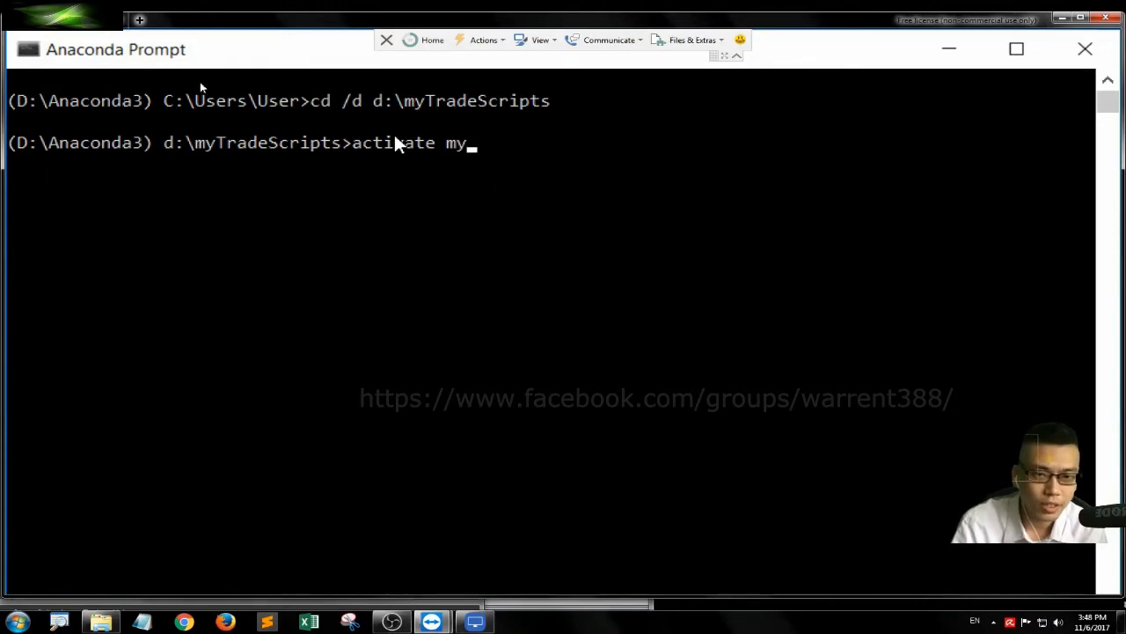
{"action": "type", "text": "Trade"}
{"action": "key", "text": "Return"}
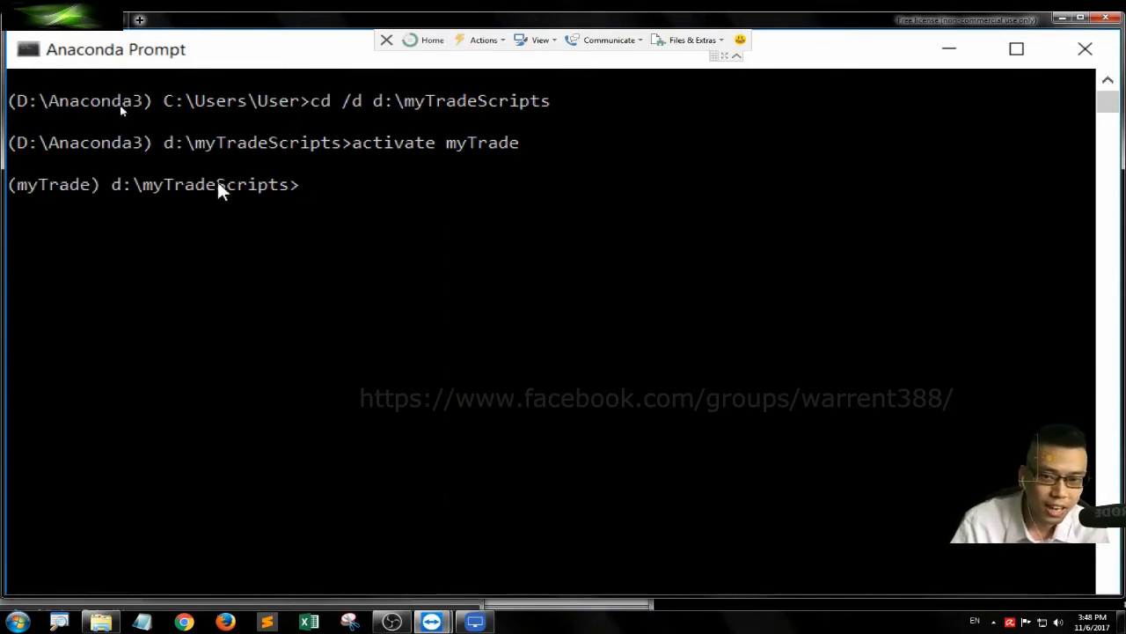
Launch Jupyter Notebook from the myTradeScripts folder with the command jupyter notebook.
{"action": "left_click_drag", "start_coordinate": [297, 186], "coordinate": [124, 187]}
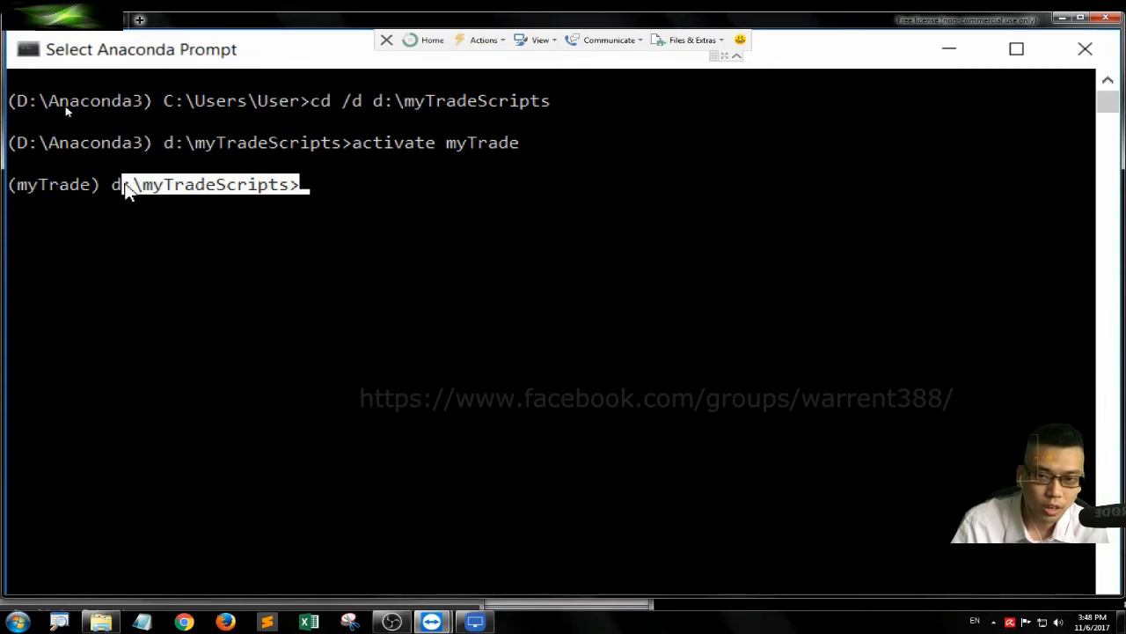
{"action": "left_click", "coordinate": [308, 185]}
{"action": "type", "text": "ju"}
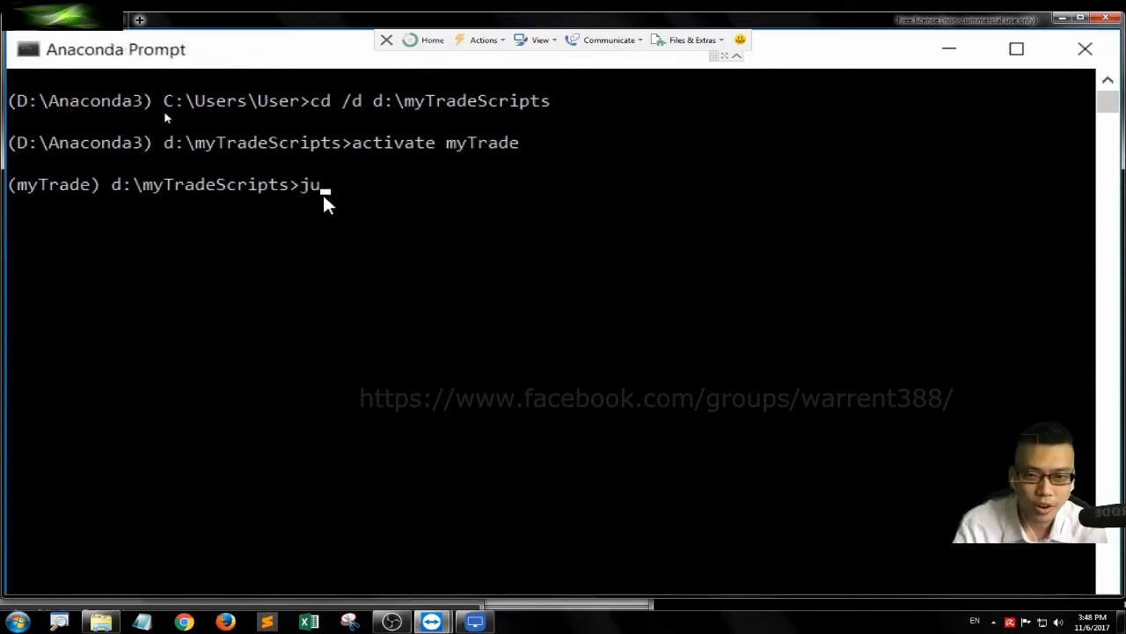
{"action": "type", "text": "pyter notebook"}
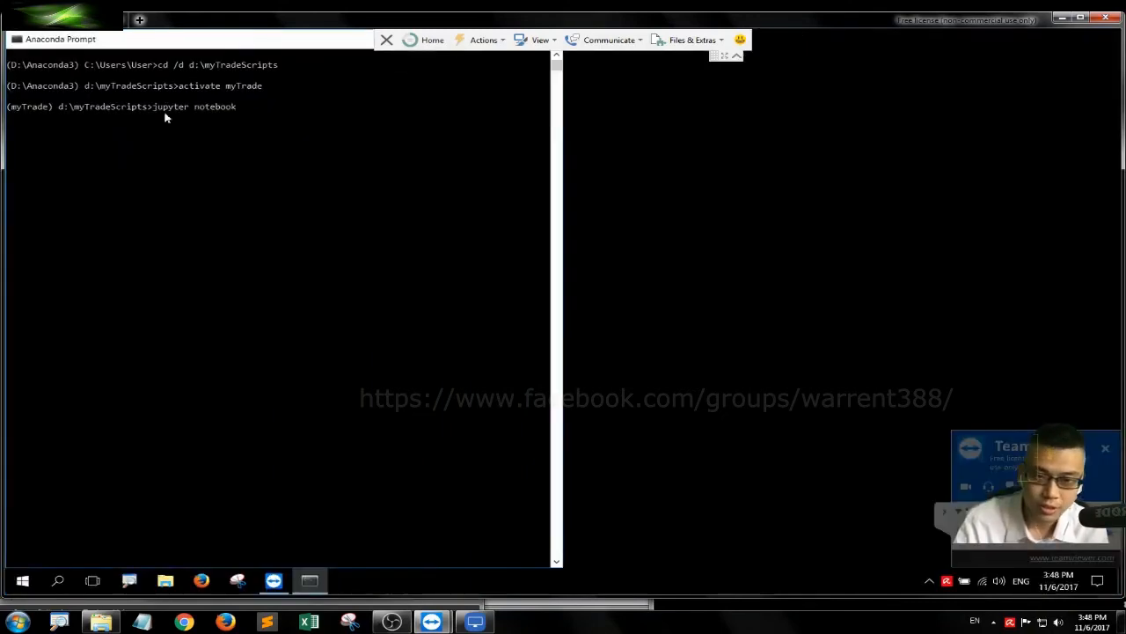
{"action": "key", "text": "Return"}
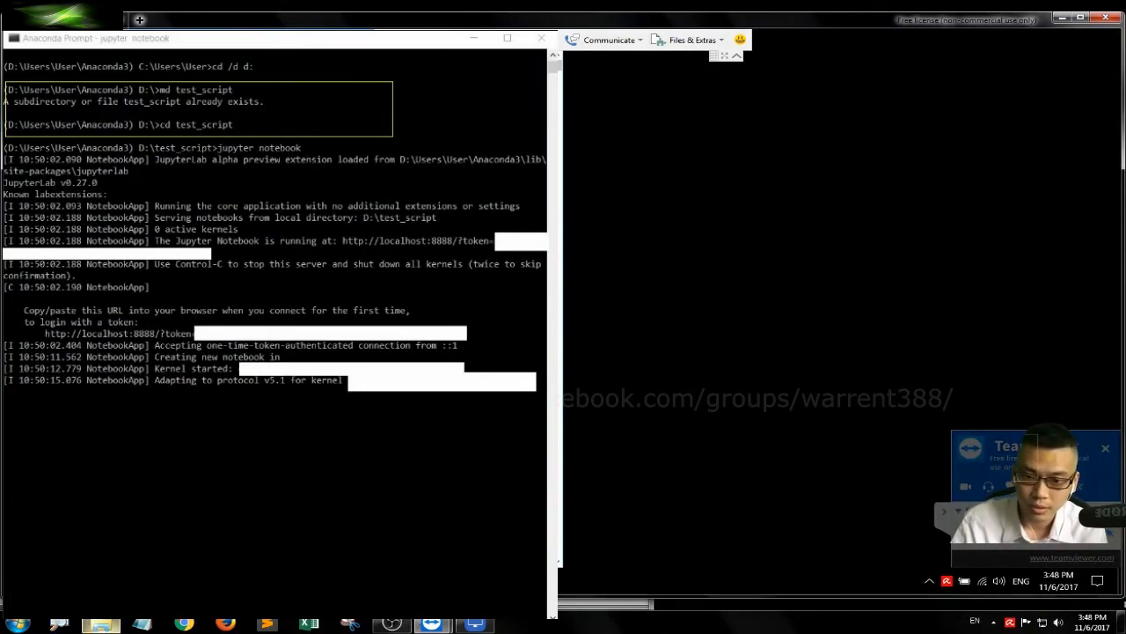
{"action": "left_click", "coordinate": [907, 93]}
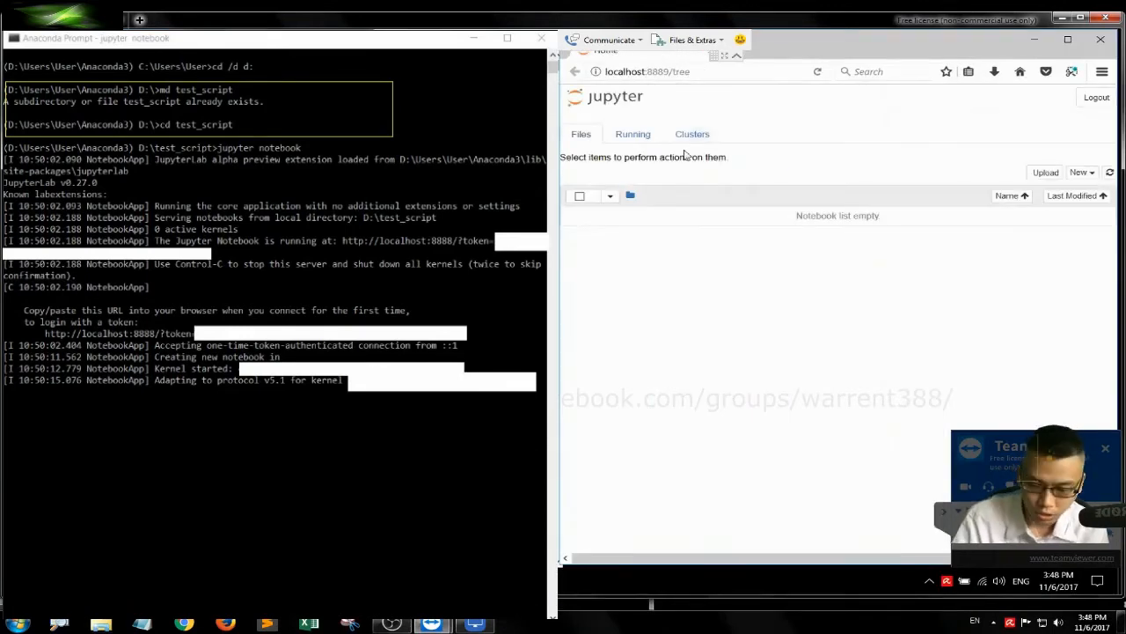
Create a new Python 3 notebook in Jupyter.
{"action": "key", "text": "super+plus"}
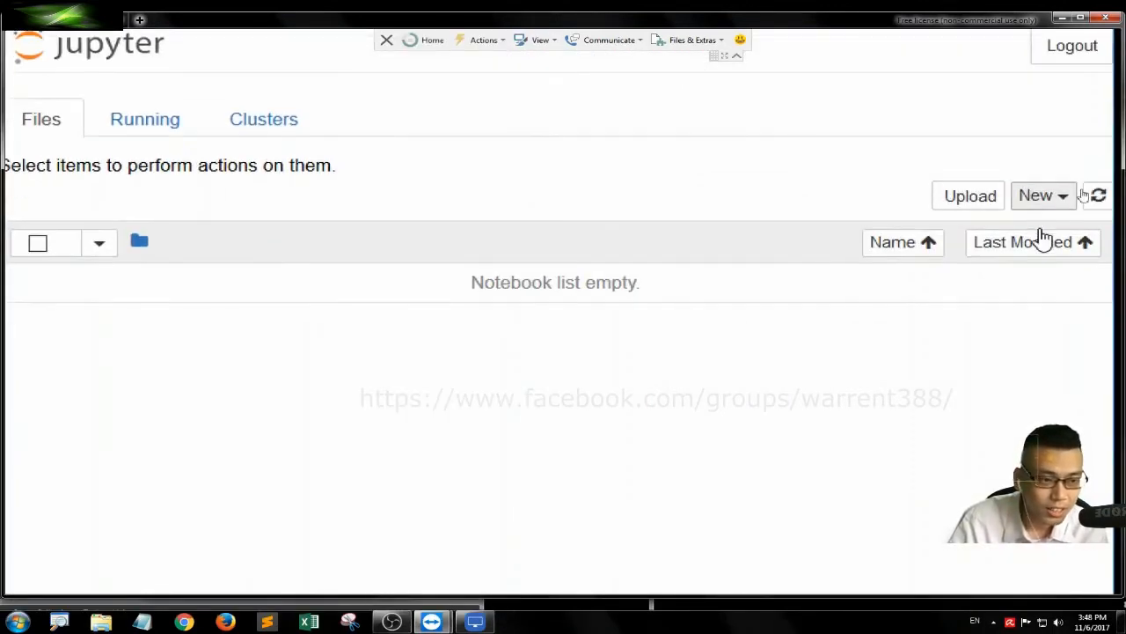
{"action": "left_click", "coordinate": [1054, 197]}
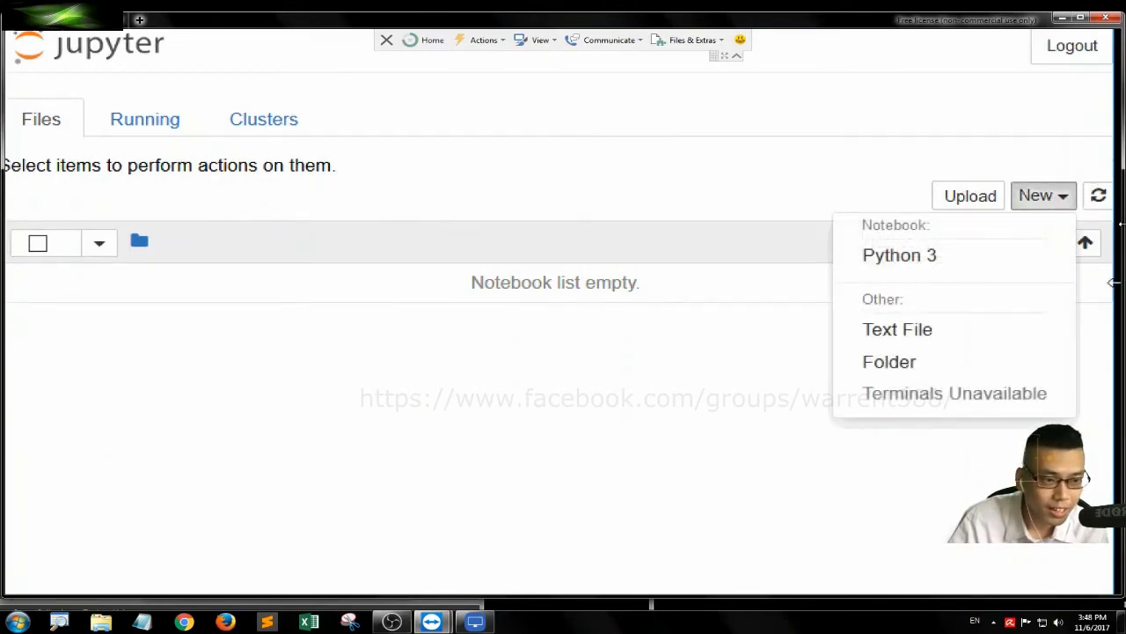
{"action": "left_click", "coordinate": [905, 257]}
{"action": "key", "text": "super+minus"}
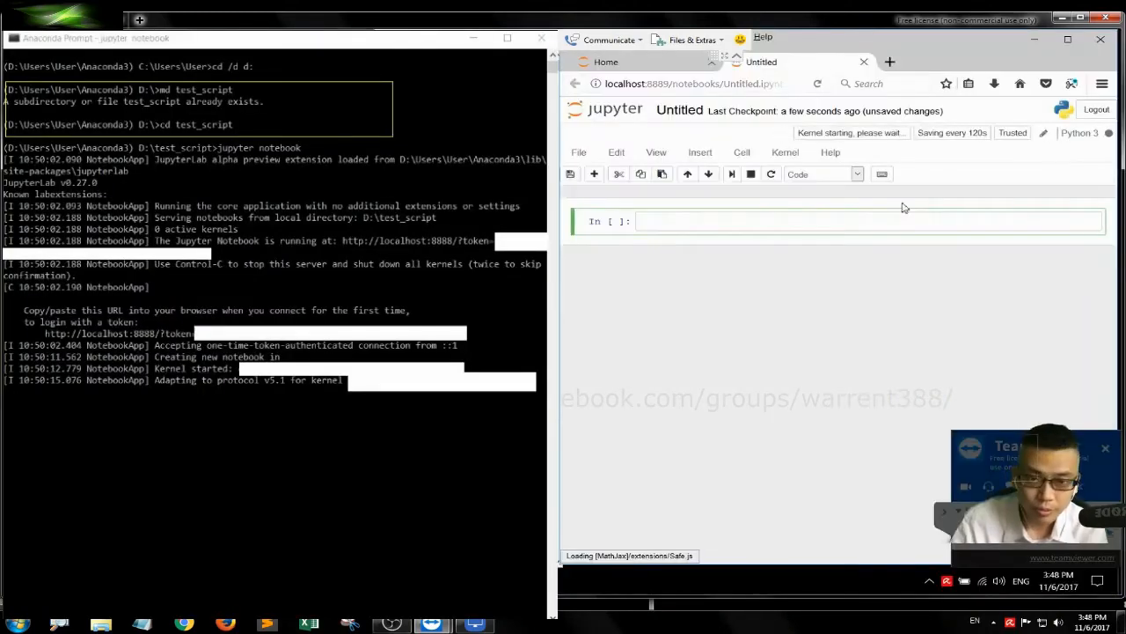
Rename the untitled notebook as test_trade.
{"action": "key", "text": "super+plus"}
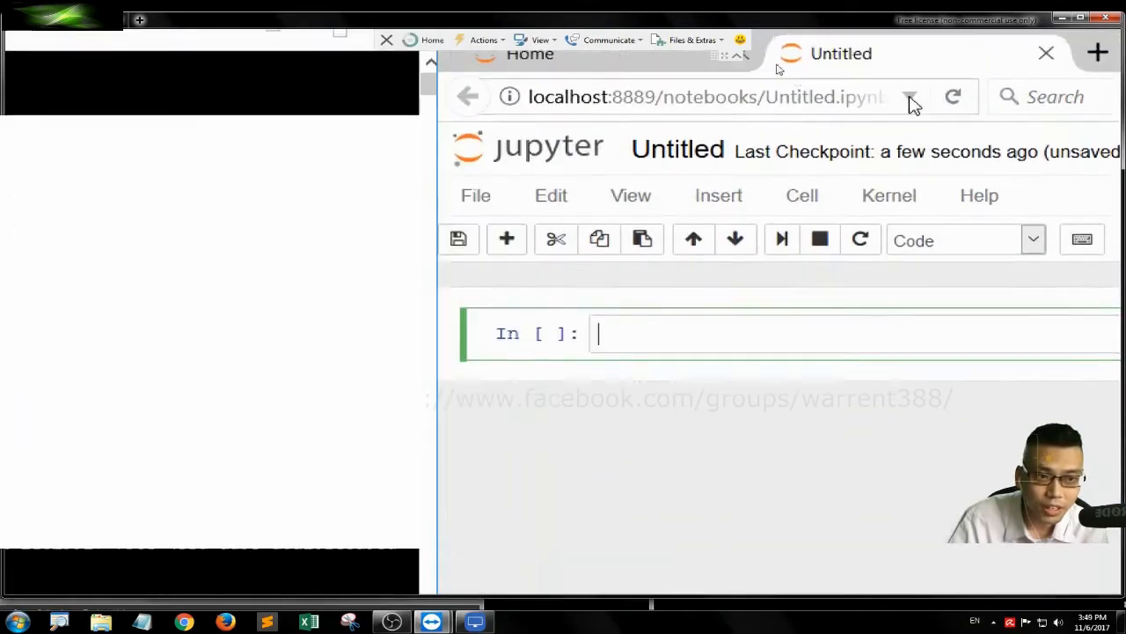
{"action": "left_click", "coordinate": [670, 172]}
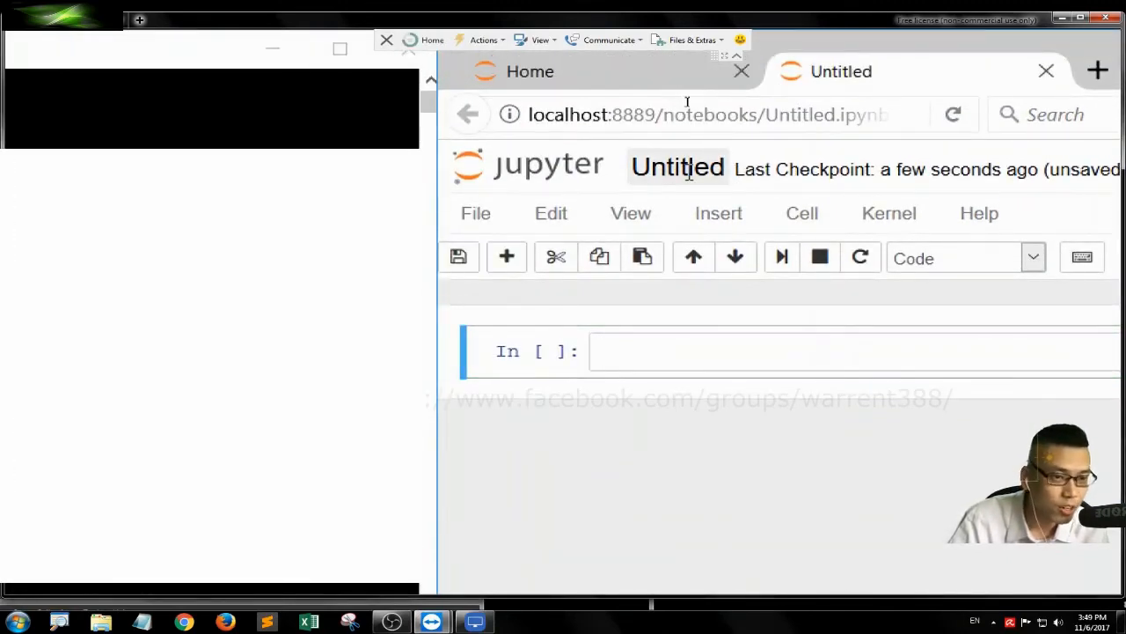
{"action": "left_click", "coordinate": [689, 173]}
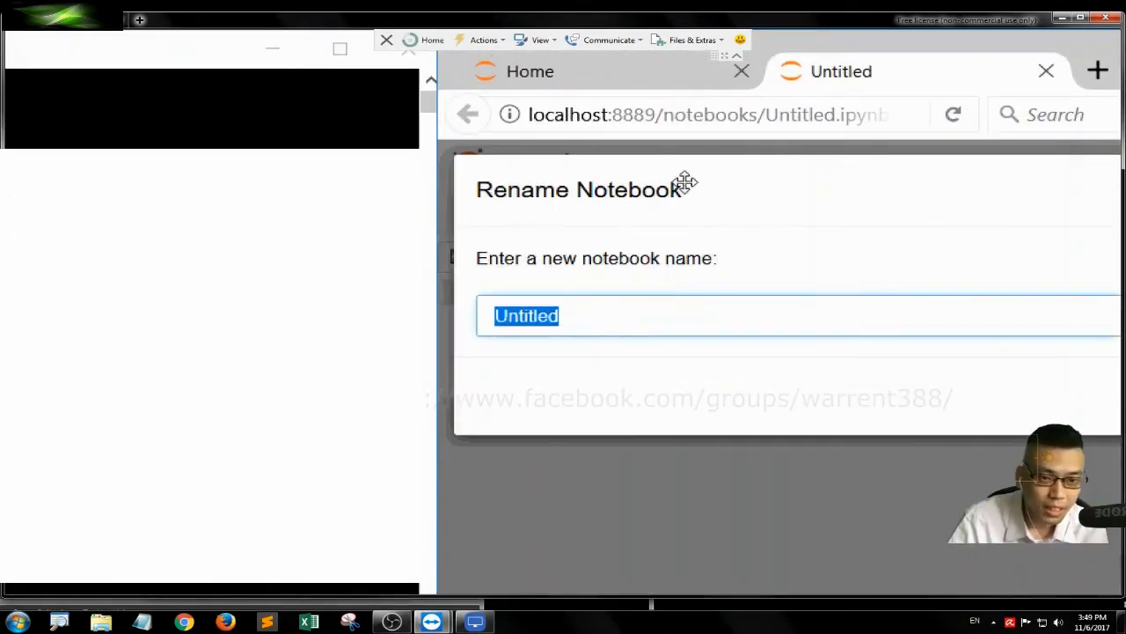
{"action": "type", "text": "test_trade"}
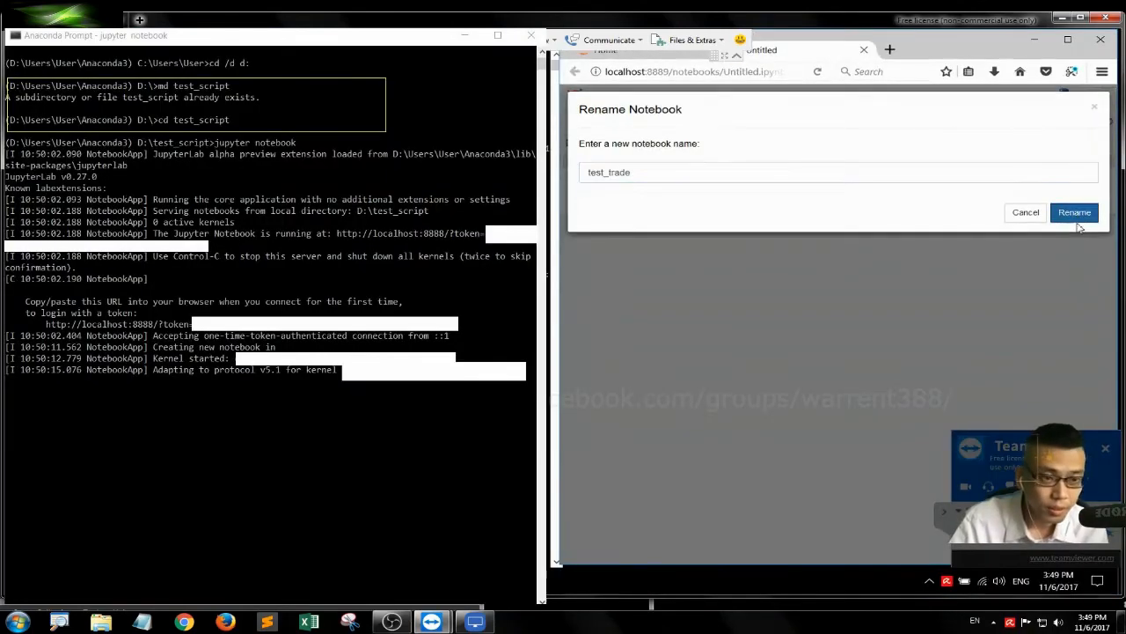
{"action": "left_click", "coordinate": [1029, 396]}
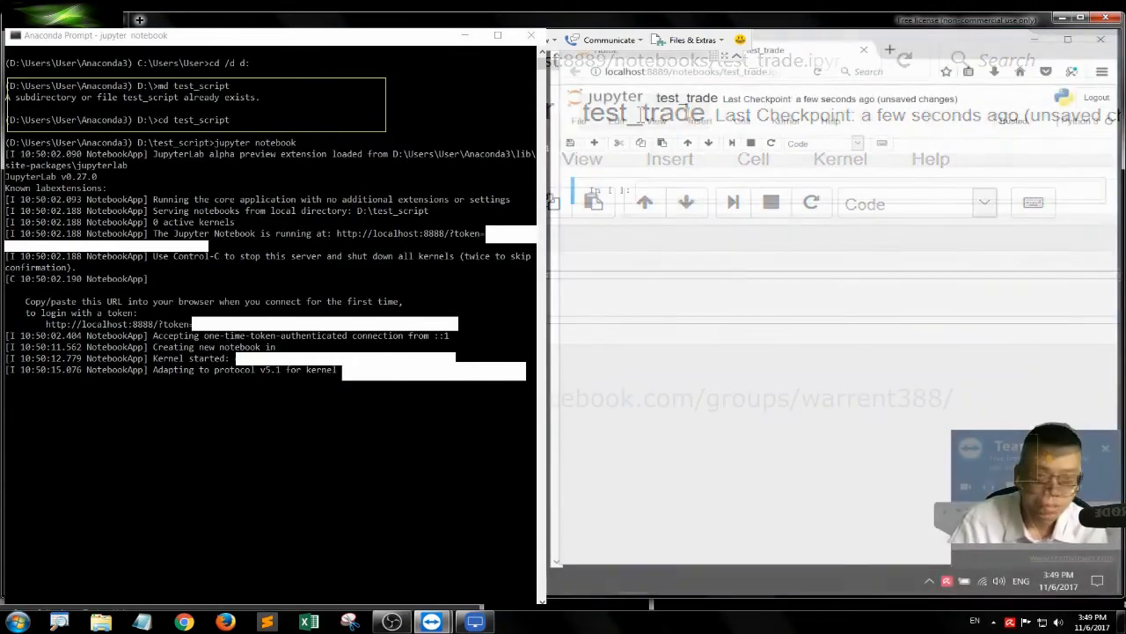
Switch to File Explorer and open the myTradeScripts folder on the DATA (D:) drive to check for the notebook file.
{"action": "left_click", "coordinate": [101, 622]}
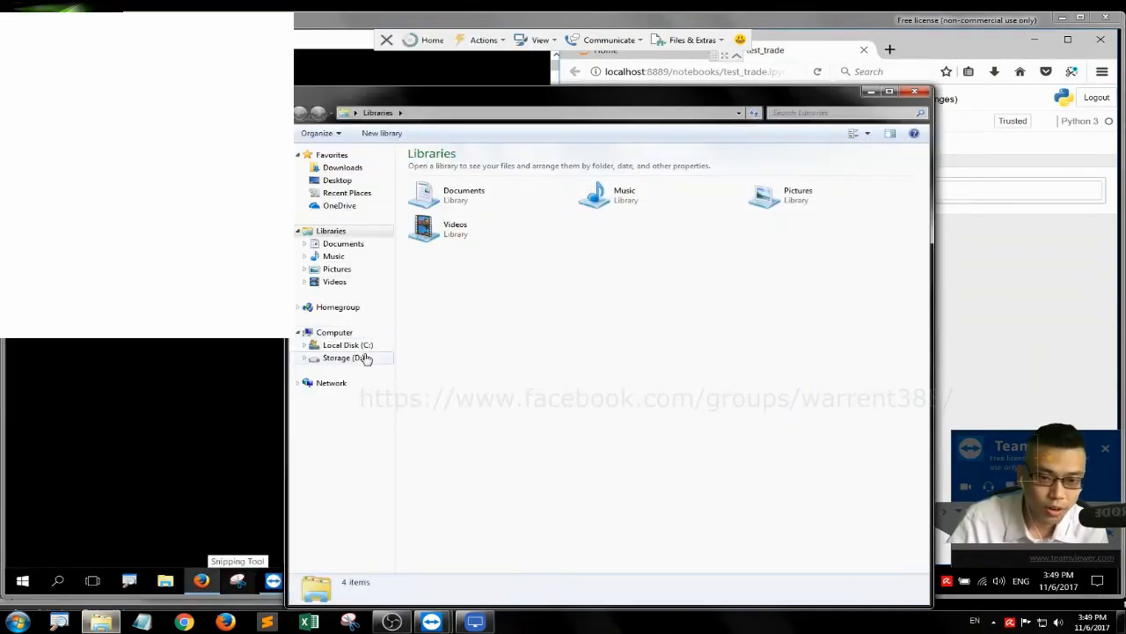
{"action": "left_click", "coordinate": [367, 358]}
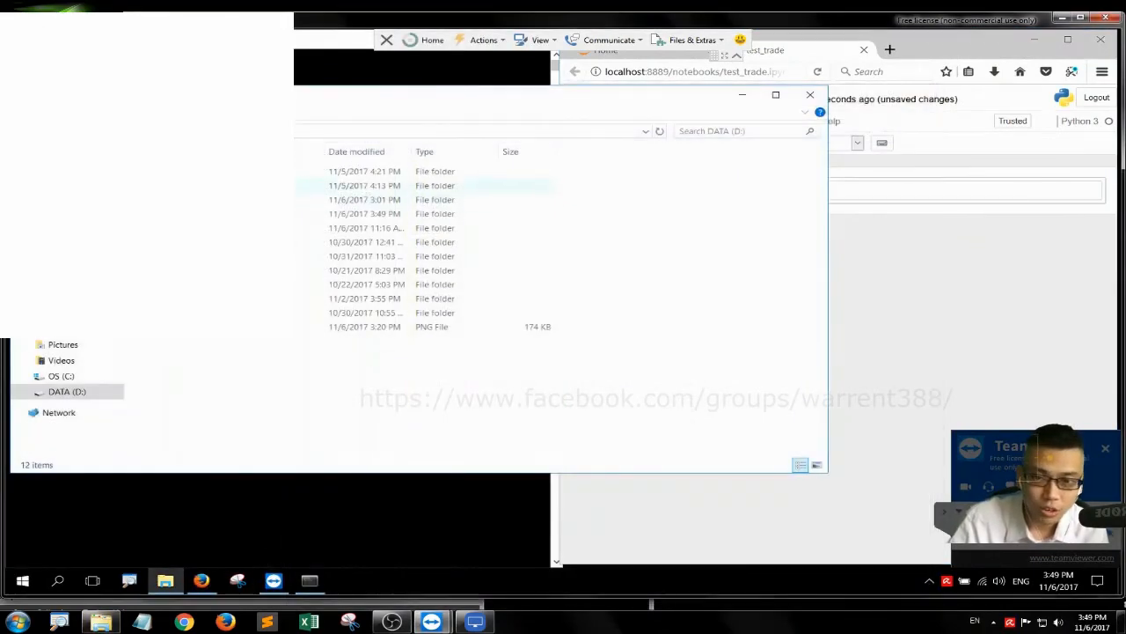
{"action": "left_click", "coordinate": [192, 215]}
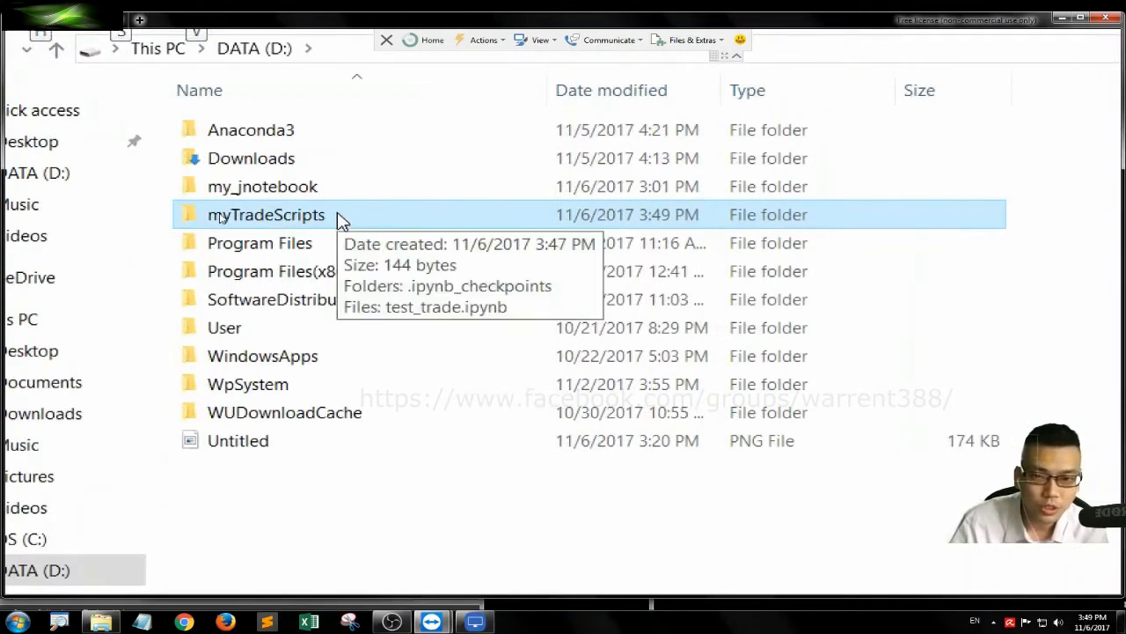
{"action": "double_click", "coordinate": [342, 220]}
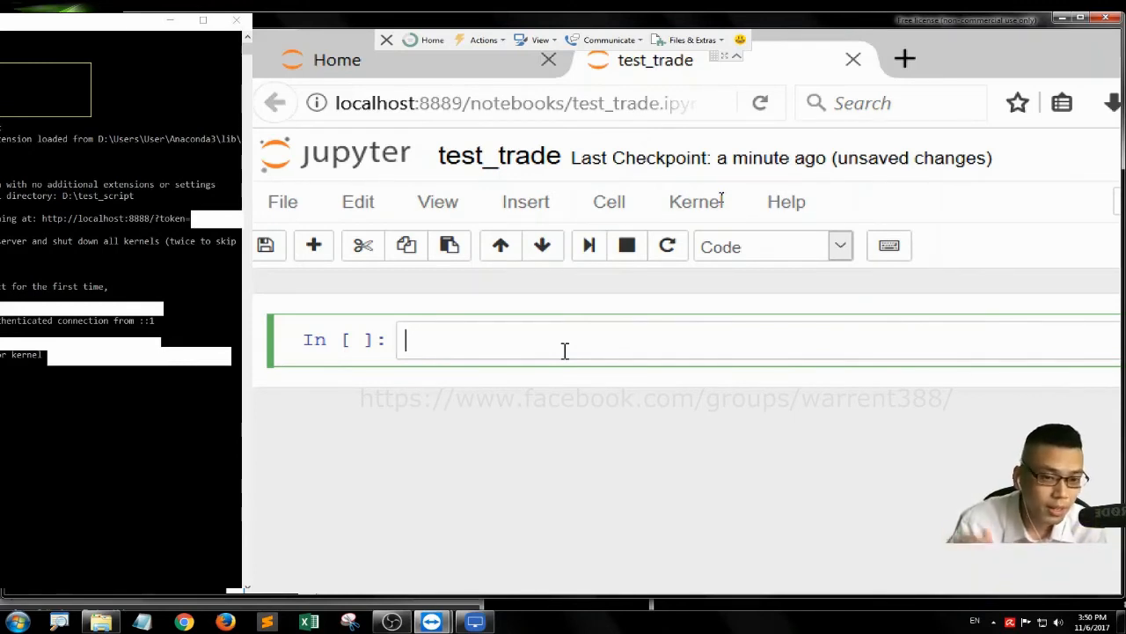
Enter import pandas as pd in the first cell of the test_trade notebook and run it.
{"action": "type", "text": "mpo"}
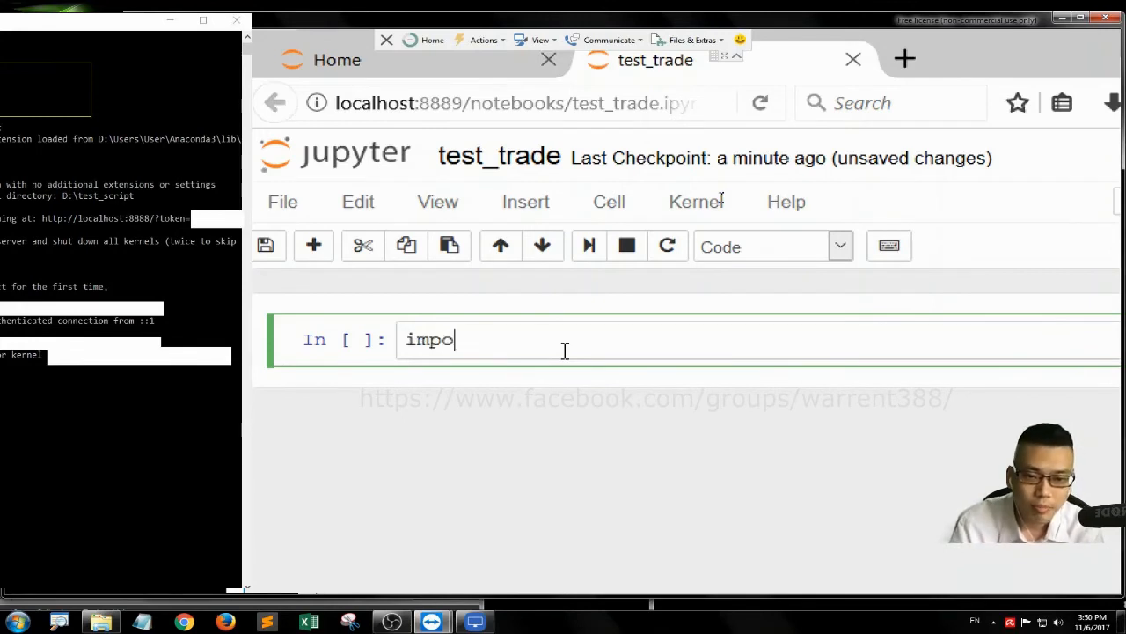
{"action": "type", "text": "rt pandas as pd"}
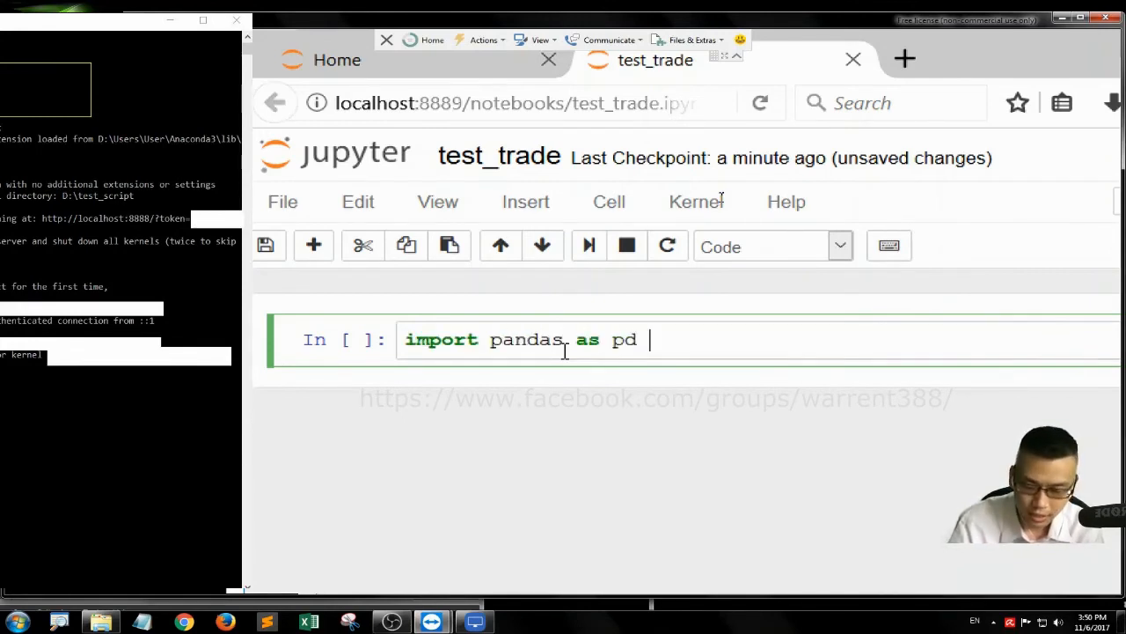
{"action": "key", "text": "shift+Return"}
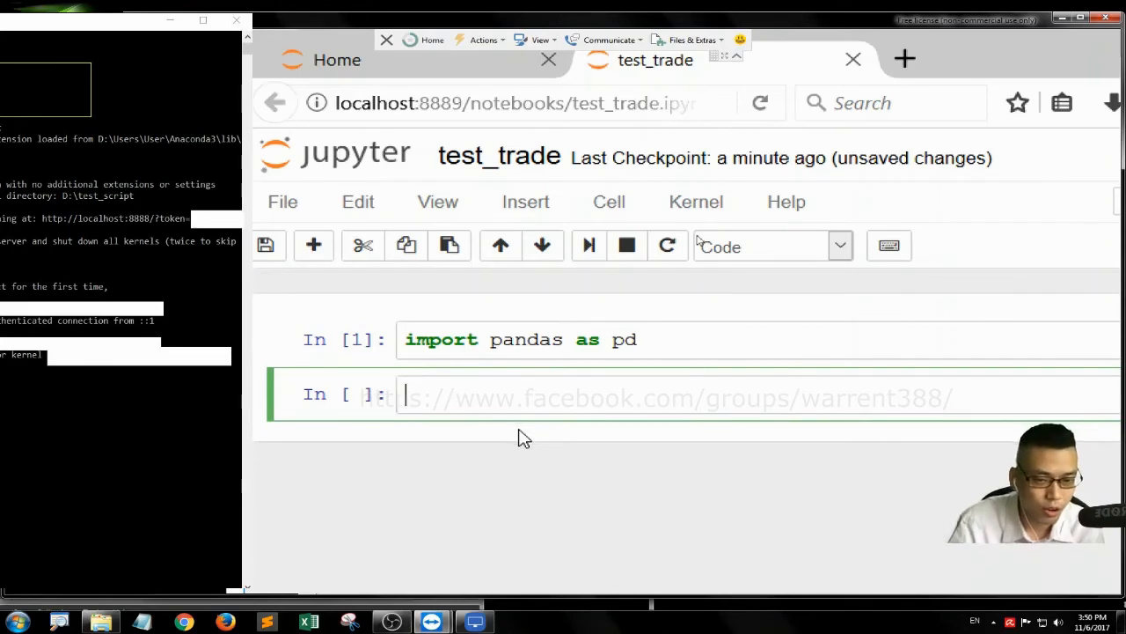
Enter import pandas_datareader as pdr in the second cell and run it.
{"action": "type", "text": "import p"}
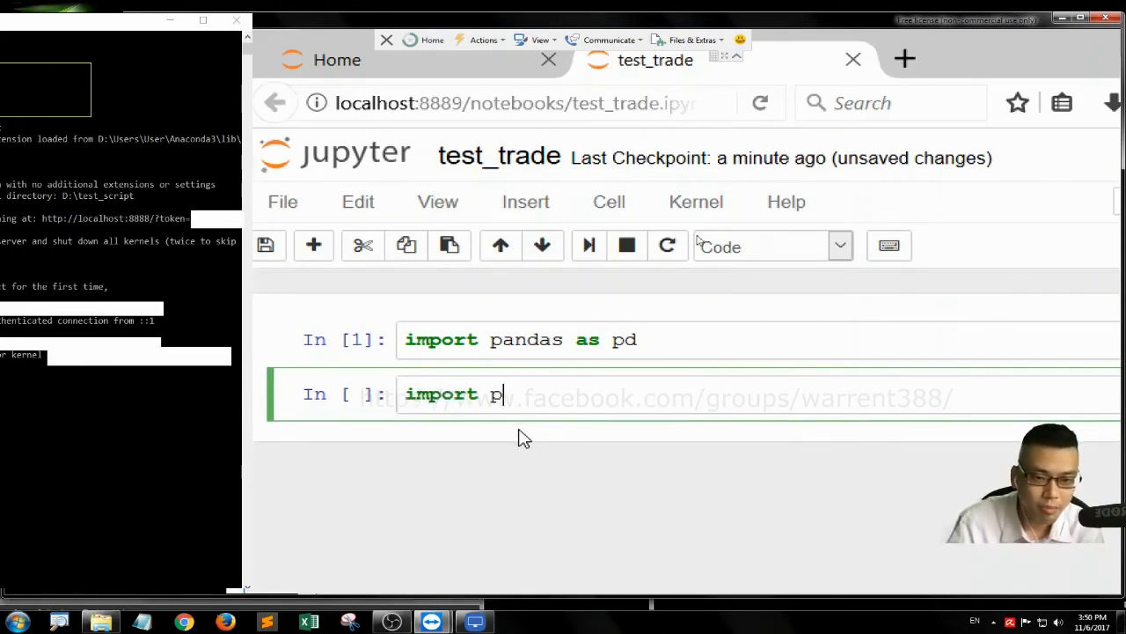
{"action": "type", "text": "andas_dat"}
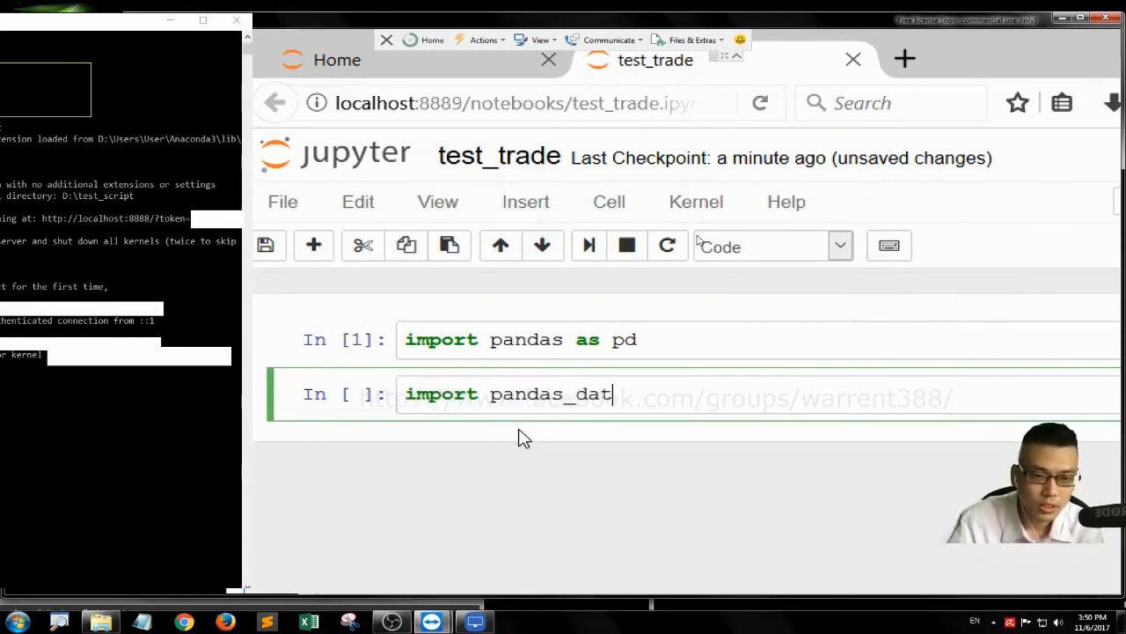
{"action": "type", "text": "areader as pd"}
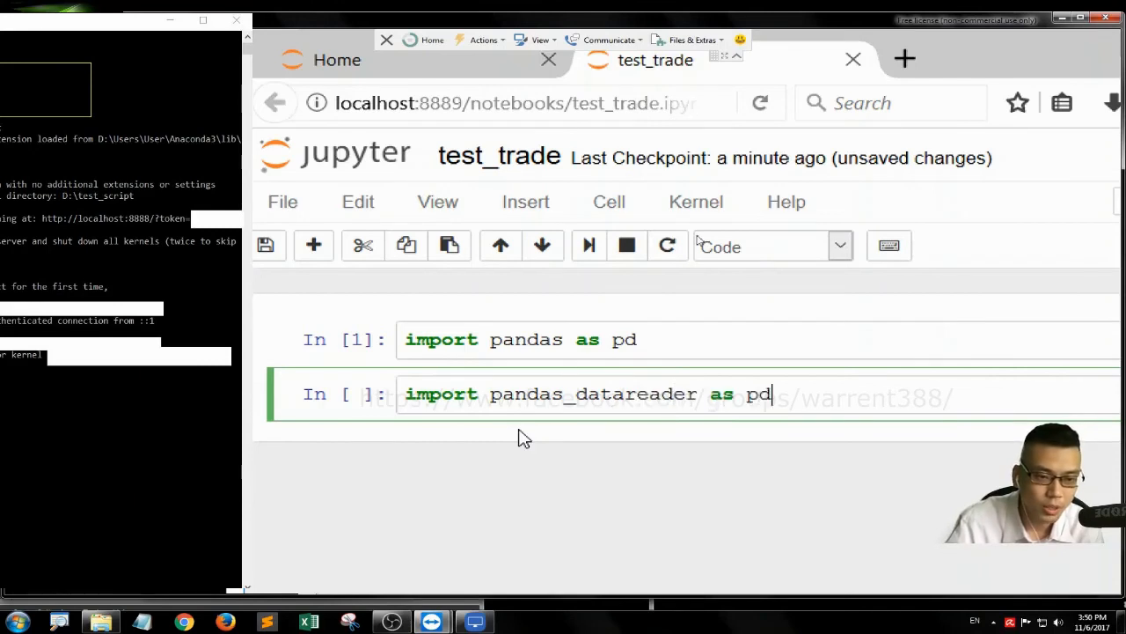
{"action": "type", "text": "r"}
{"action": "key", "text": "BackSpace"}
{"action": "key", "text": "BackSpace"}
{"action": "key", "text": "BackSpace"}
{"action": "type", "text": "a"}
{"action": "type", "text": "afdjafd"}
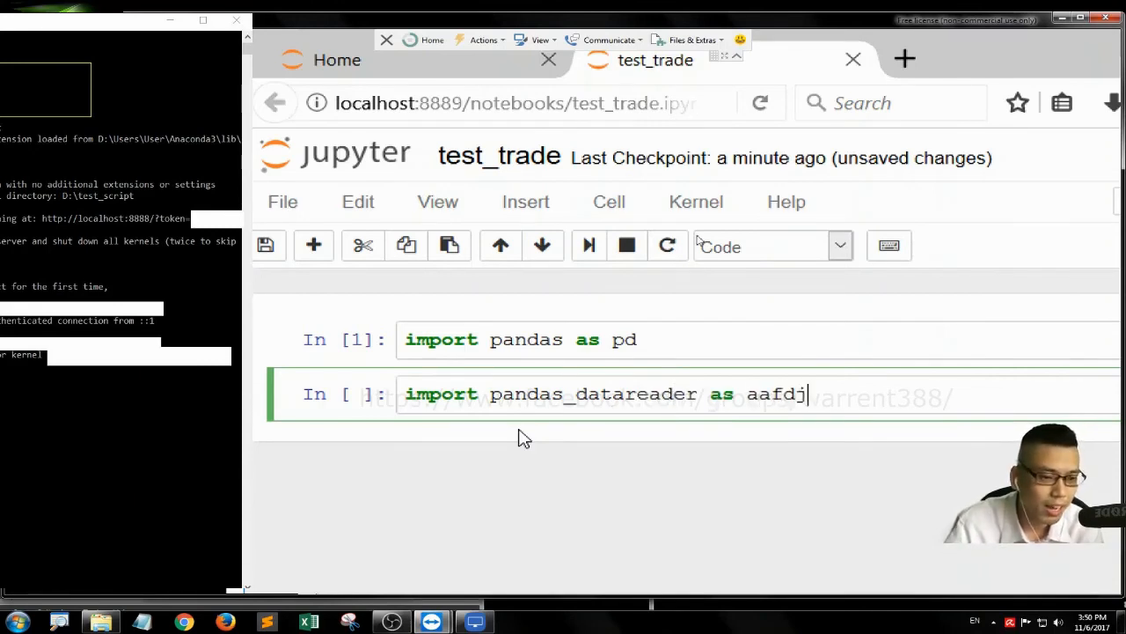
{"action": "key", "text": "BackSpace"}
{"action": "key", "text": "BackSpace"}
{"action": "key", "text": "BackSpace"}
{"action": "key", "text": "BackSpace"}
{"action": "key", "text": "BackSpace"}
{"action": "key", "text": "BackSpace"}
{"action": "key", "text": "BackSpace"}
{"action": "key", "text": "BackSpace"}
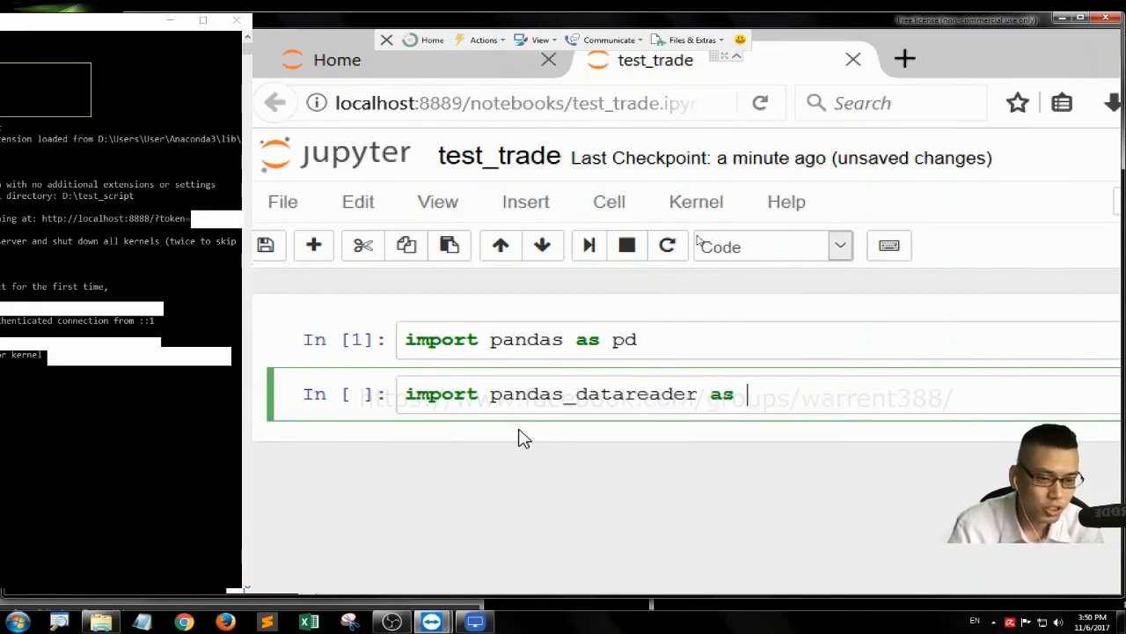
{"action": "type", "text": "pdr"}
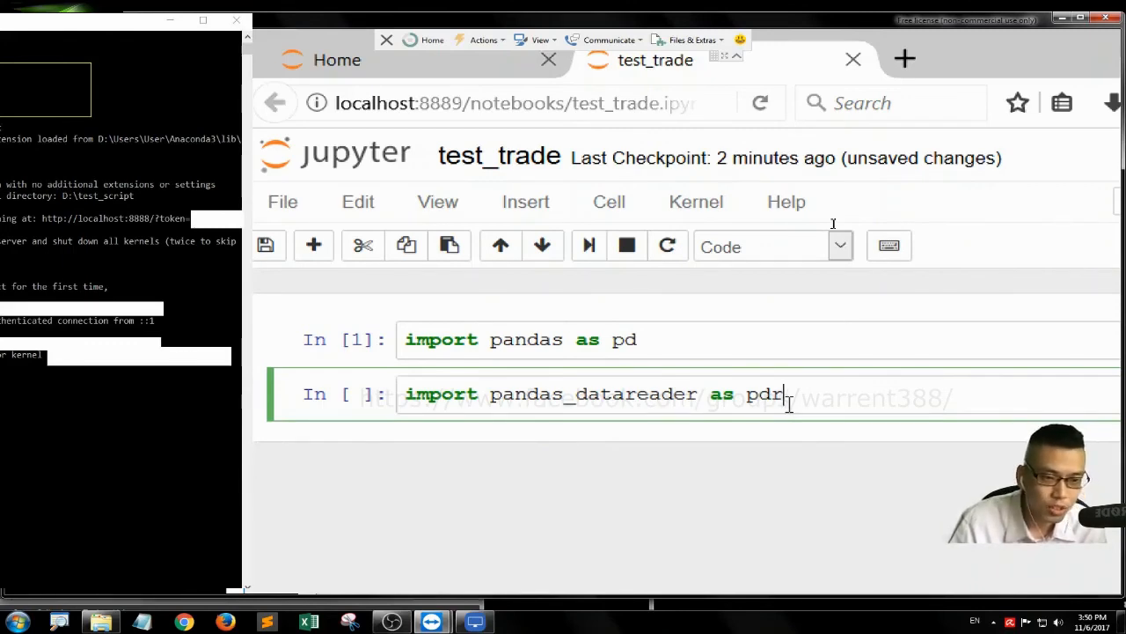
{"action": "key", "text": "shift+Return"}
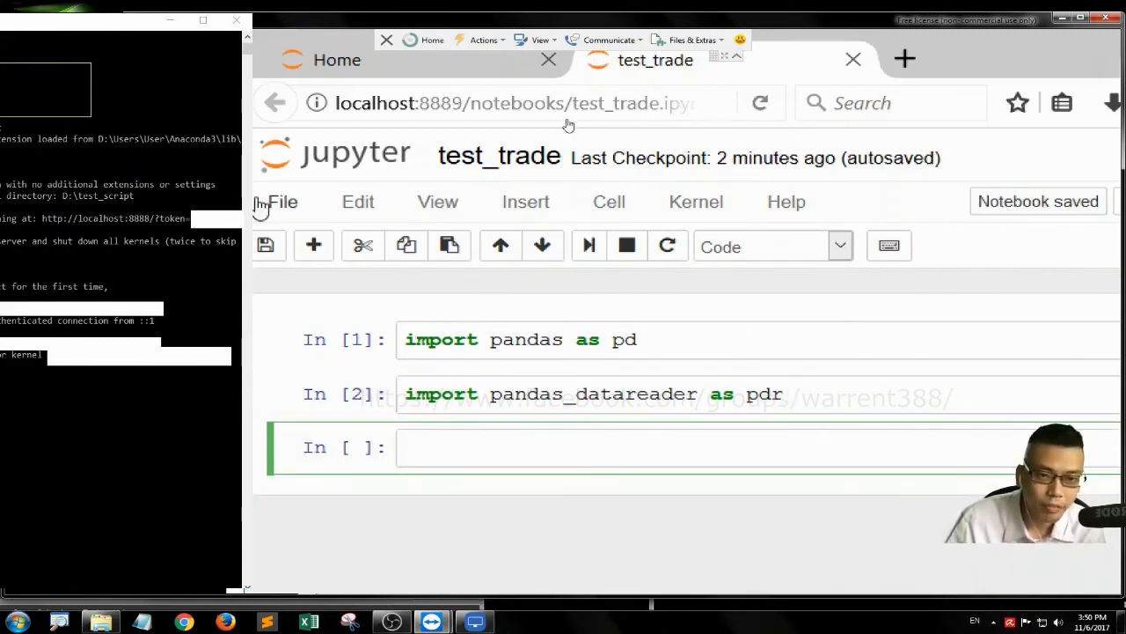
Try to import an uninstalled library by replacing the first cell's code with import scipy as sp and running it.
{"action": "left_click", "coordinate": [609, 201]}
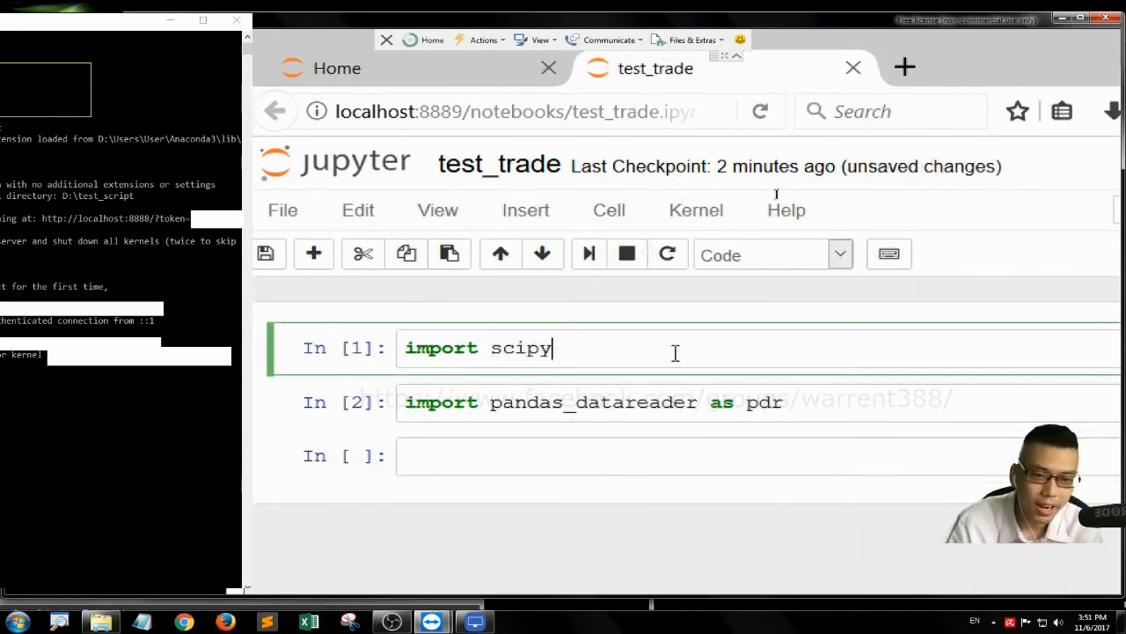
{"action": "type", "text": "as s"}
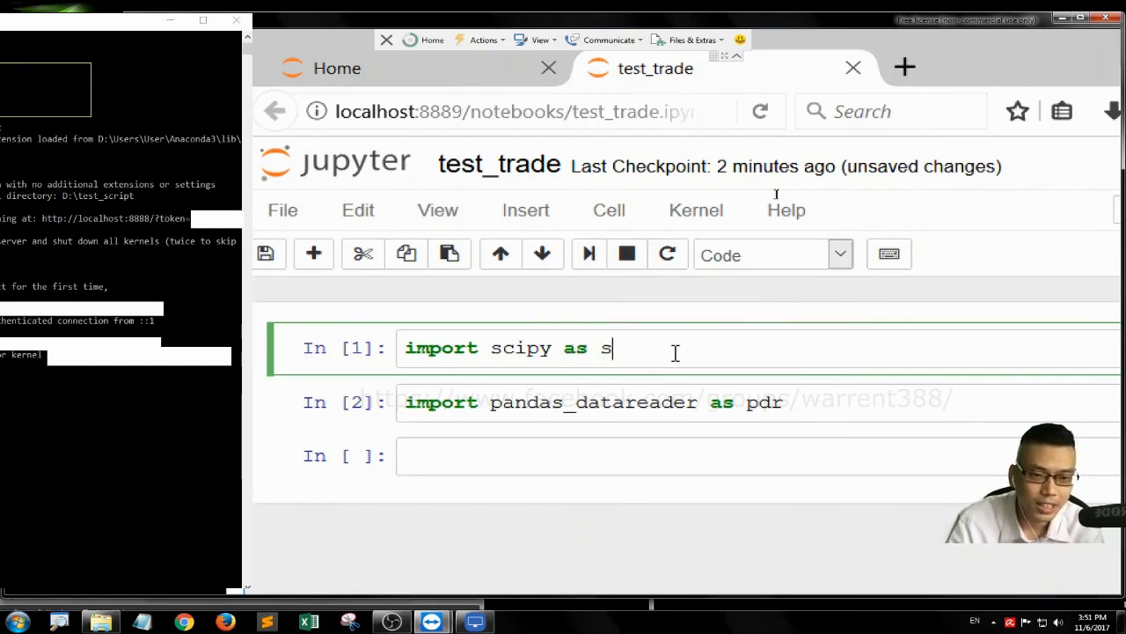
{"action": "type", "text": "p"}
{"action": "key", "text": "shift+Return"}
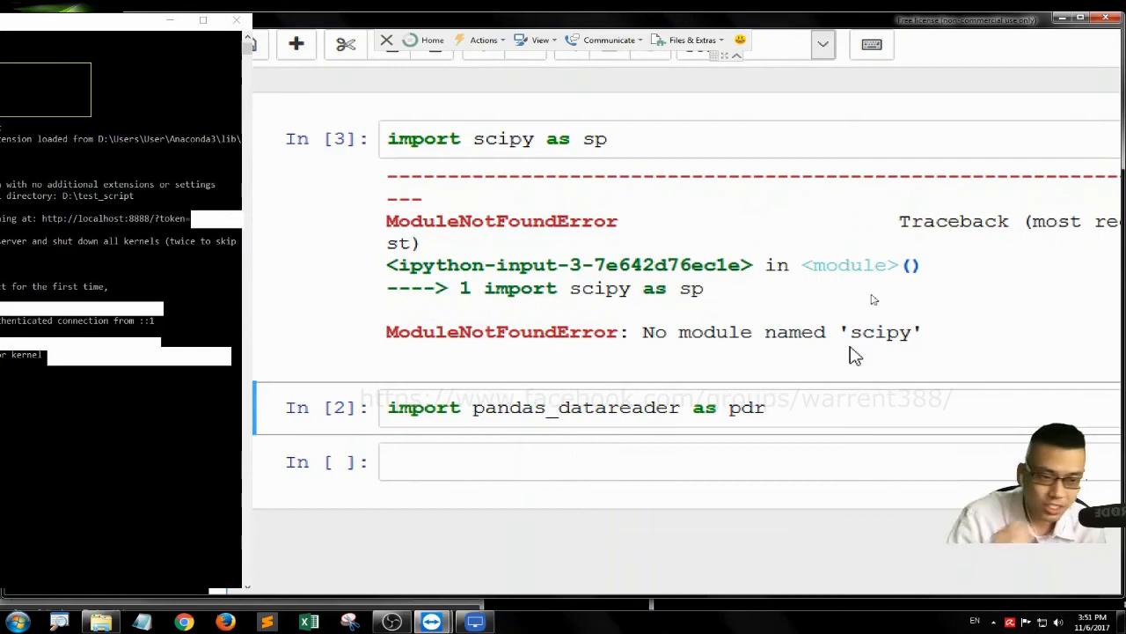
Replace the scipy import in the first cell with import pandas as pd.
{"action": "scroll", "coordinate": [854, 354], "scroll_direction": "up", "scroll_amount": 3}
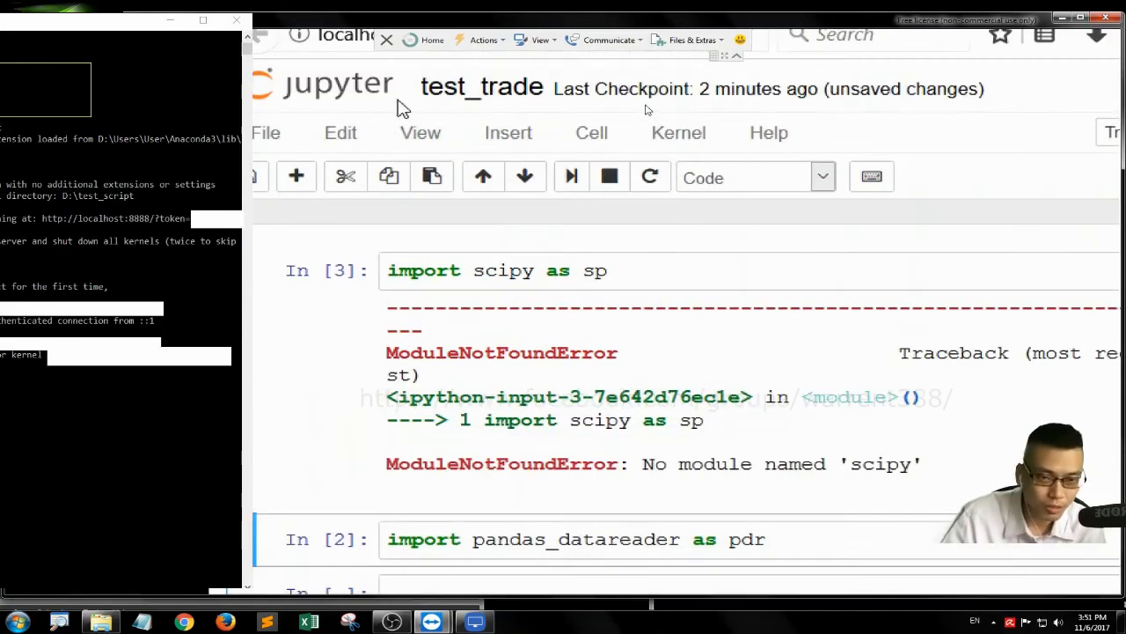
{"action": "left_click", "coordinate": [617, 287]}
{"action": "key", "text": "ctrl+a"}
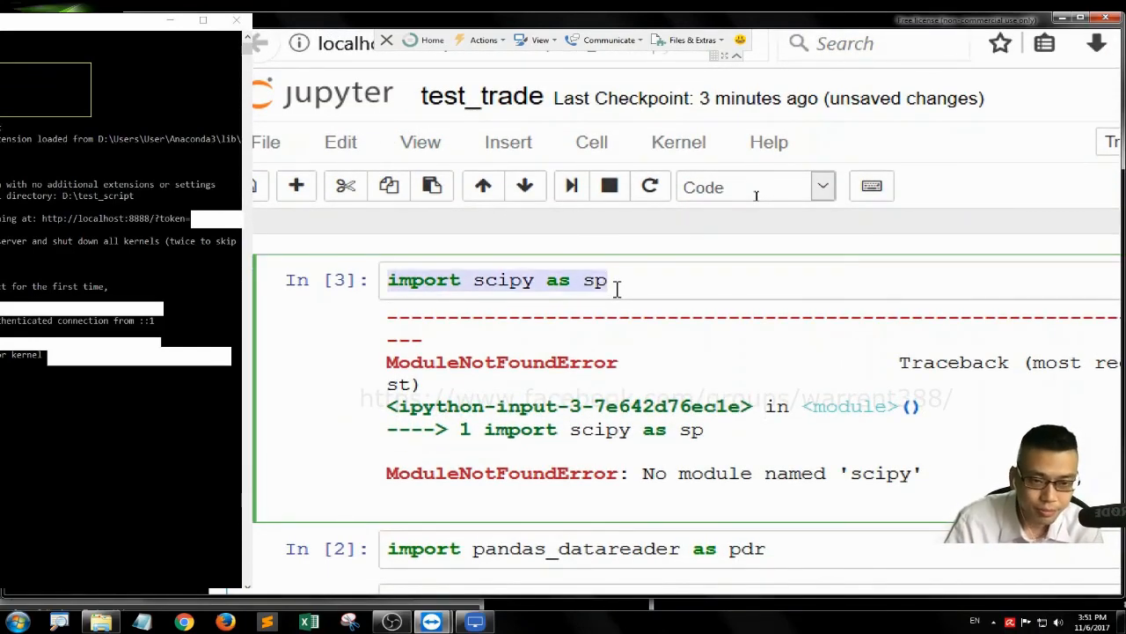
{"action": "type", "text": "import panda"}
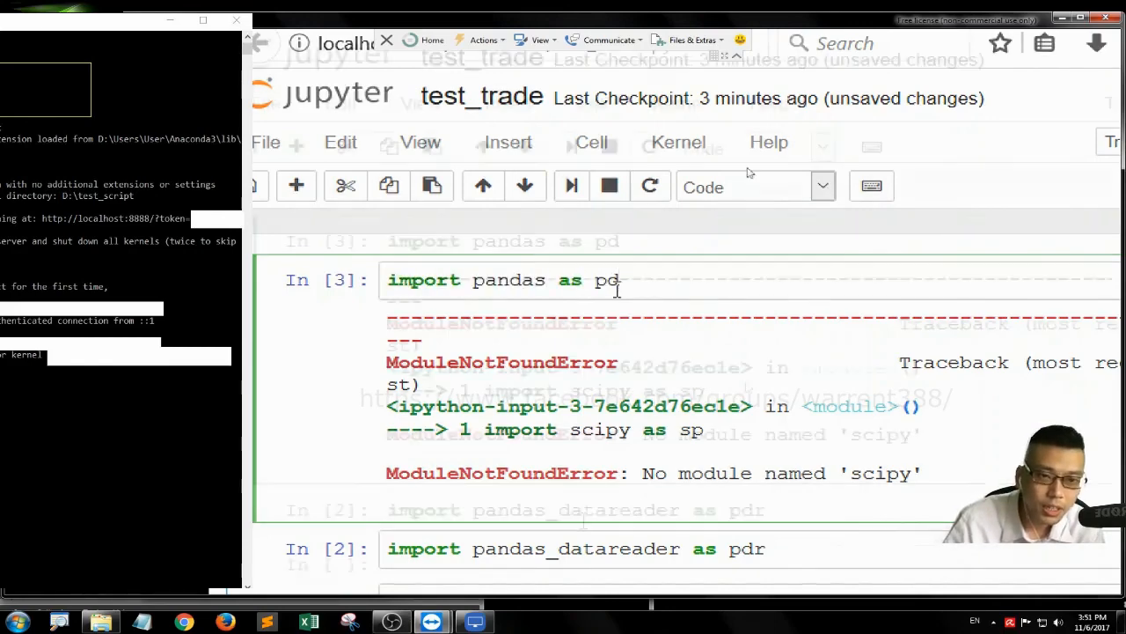
Run all cells of the notebook and place the cursor in the empty last cell.
{"action": "scroll", "coordinate": [617, 286], "scroll_direction": "down", "scroll_amount": 2}
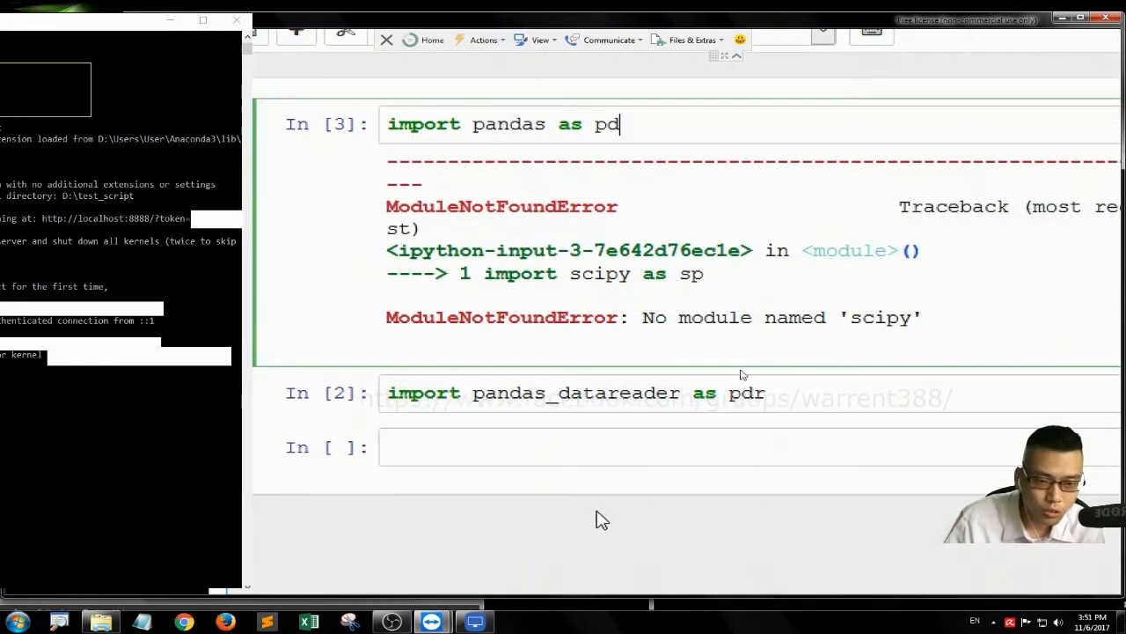
{"action": "scroll", "coordinate": [506, 110], "scroll_direction": "up", "scroll_amount": 2}
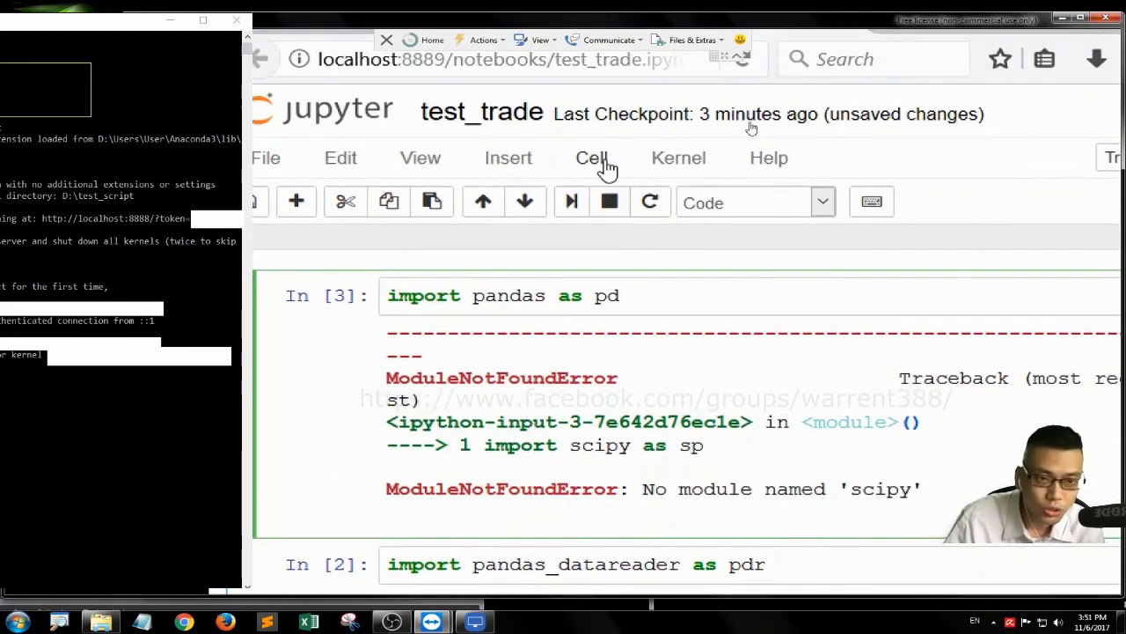
{"action": "left_click", "coordinate": [599, 163]}
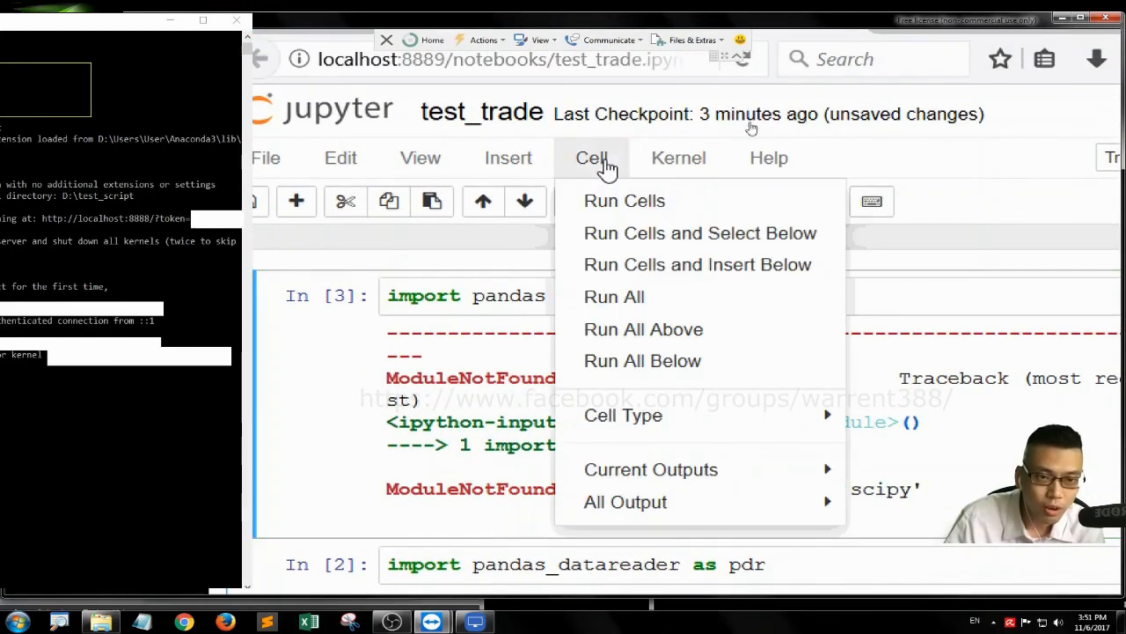
{"action": "left_click", "coordinate": [650, 302]}
{"action": "left_click", "coordinate": [459, 340]}
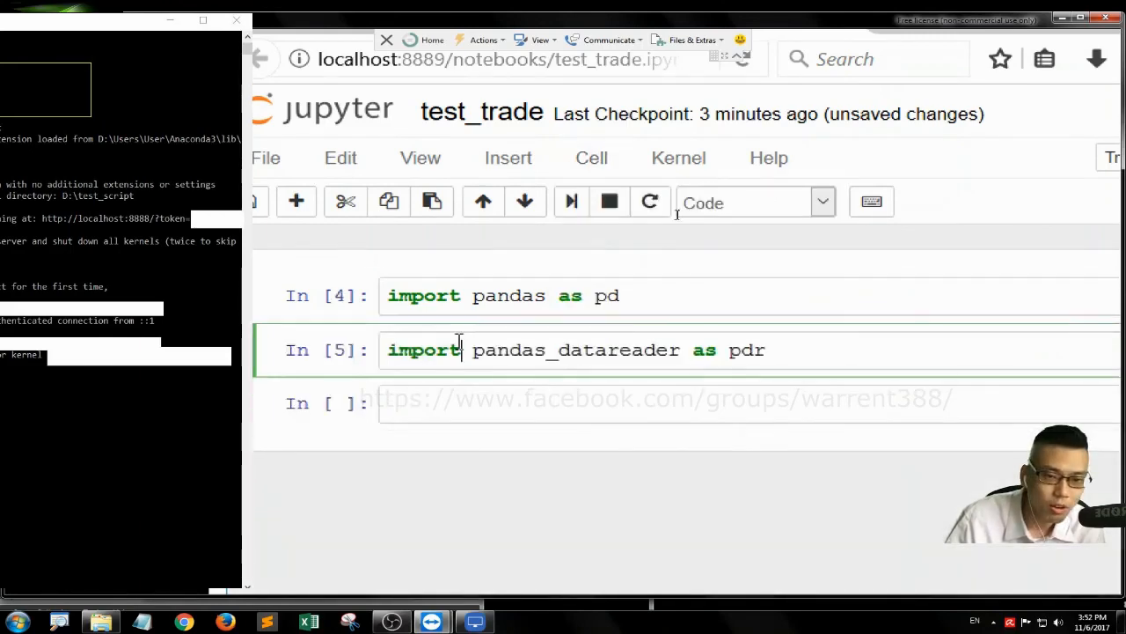
{"action": "left_click", "coordinate": [460, 401]}
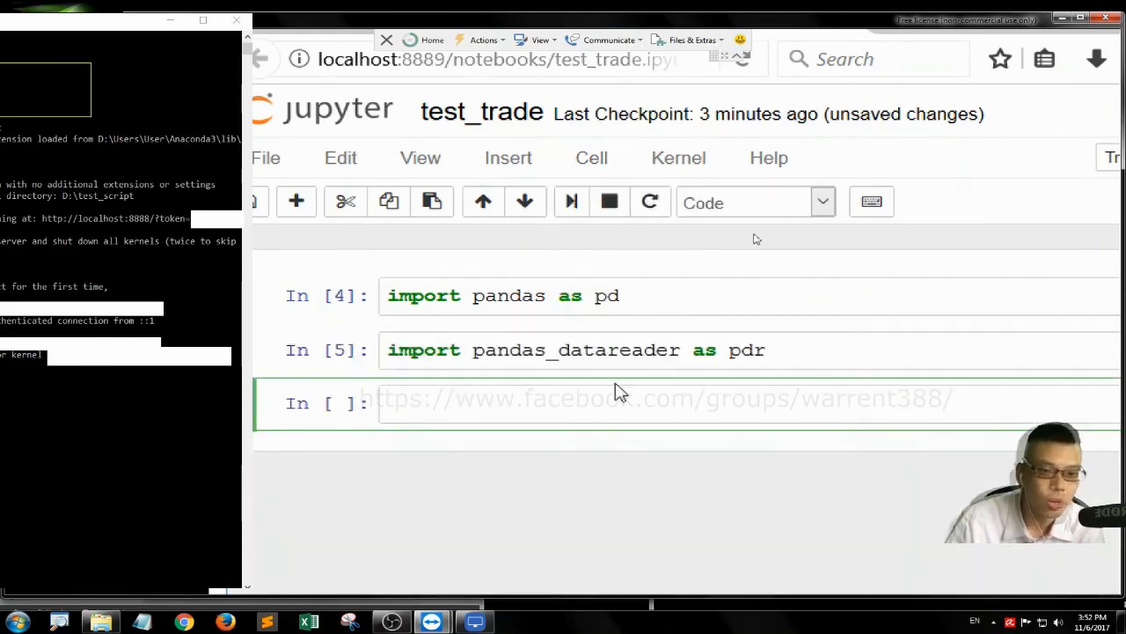